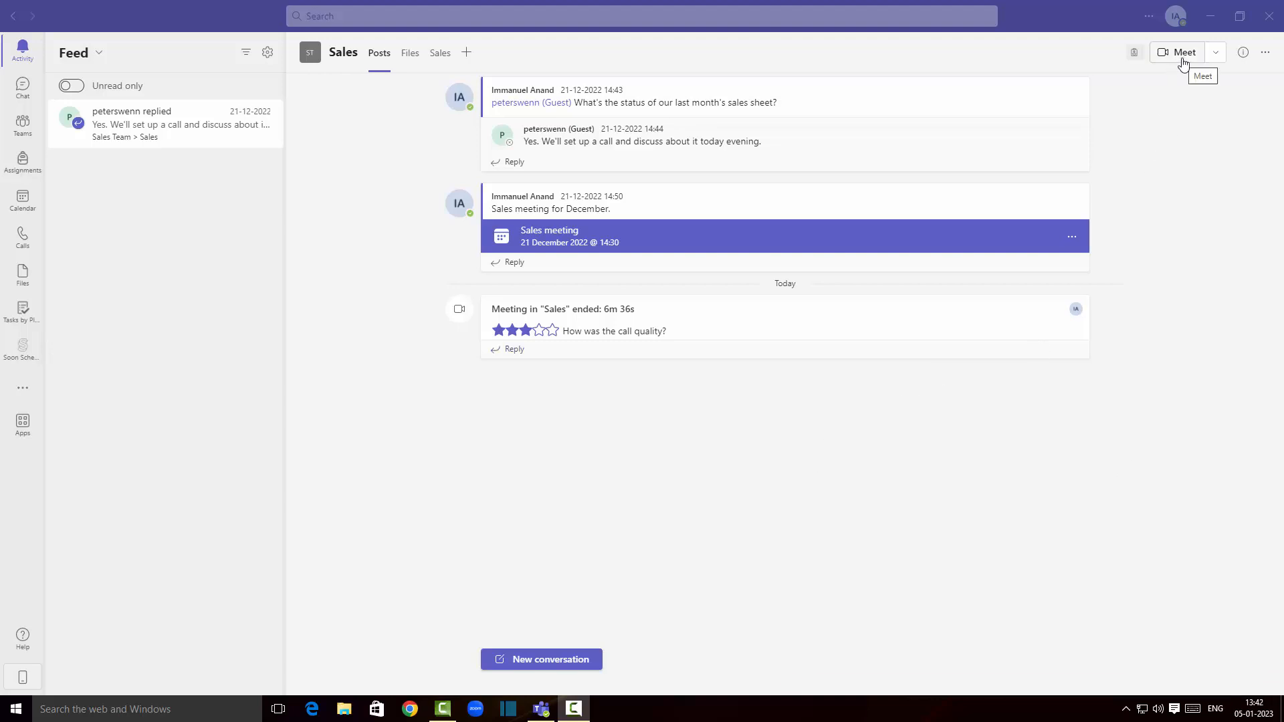
Start and join a meeting in the Sales channel, dismissing the invitation prompt and maximizing the meeting window.
{"action": "left_click", "coordinate": [1181, 54]}
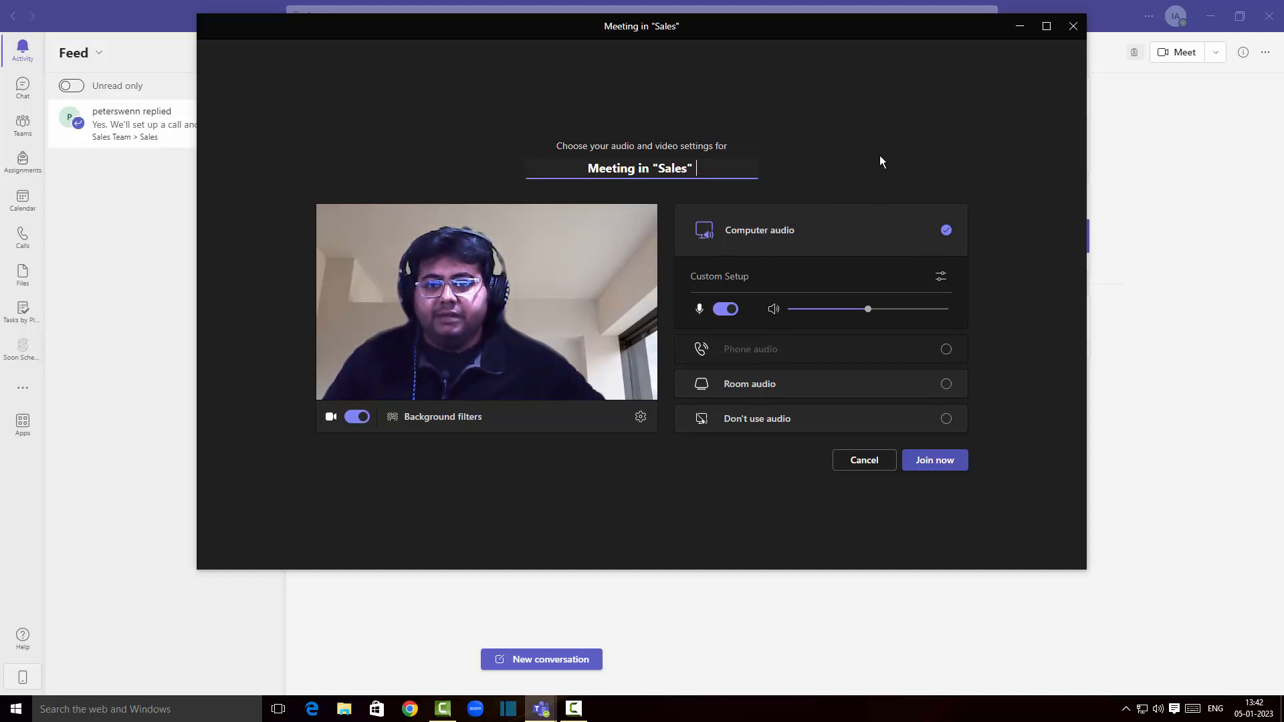
{"action": "left_click", "coordinate": [944, 471]}
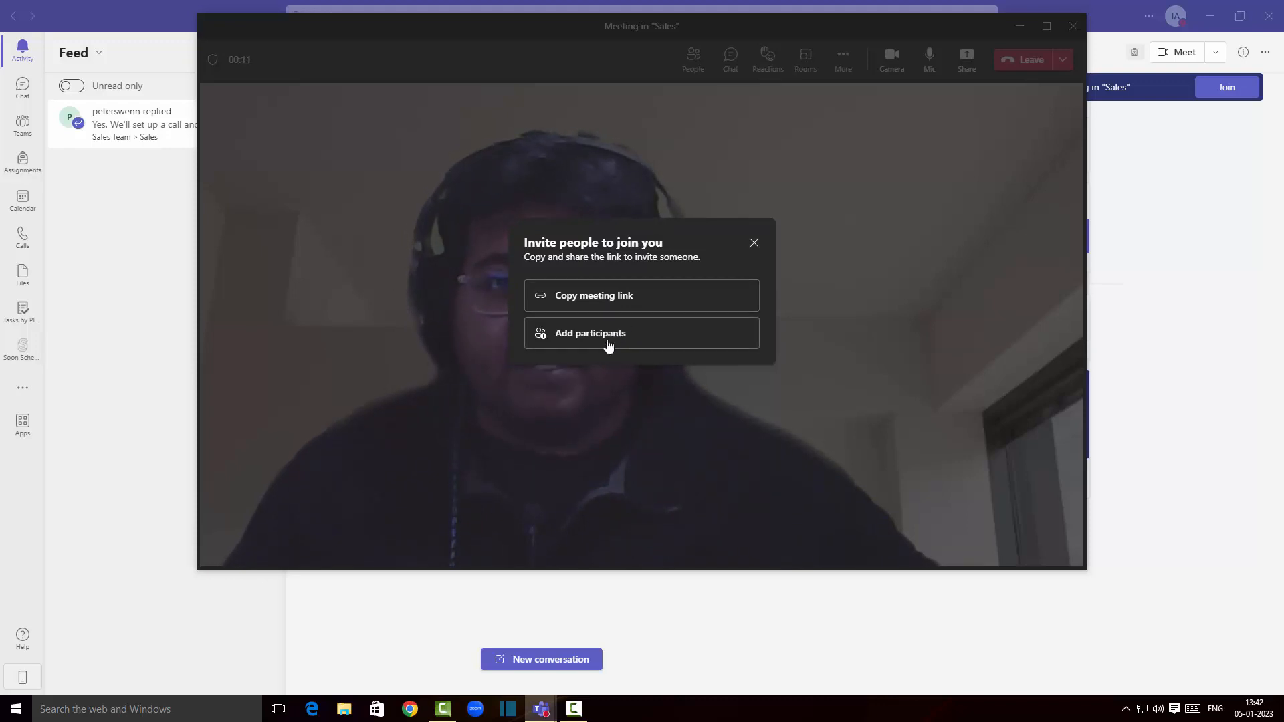
{"action": "left_click", "coordinate": [754, 242]}
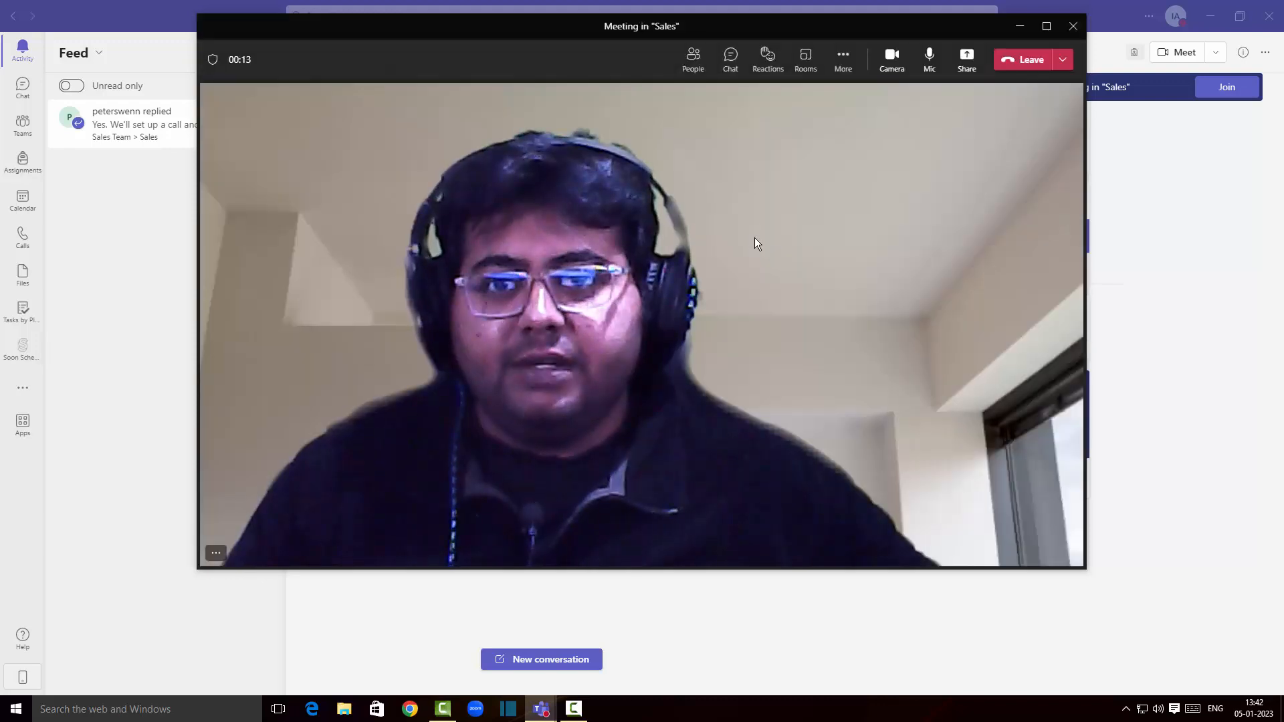
{"action": "left_click", "coordinate": [1046, 25]}
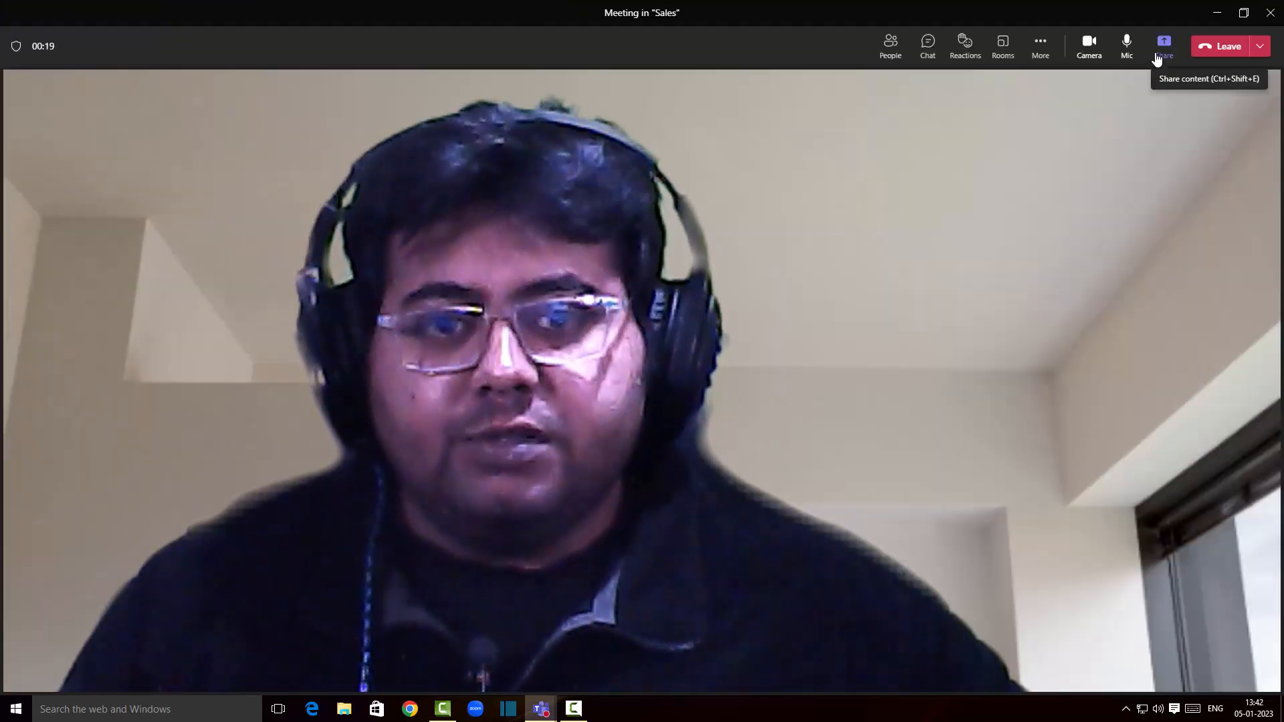
Share a new Microsoft Whiteboard in the meeting in collaborate mode so everyone can edit.
{"action": "left_click", "coordinate": [1157, 59]}
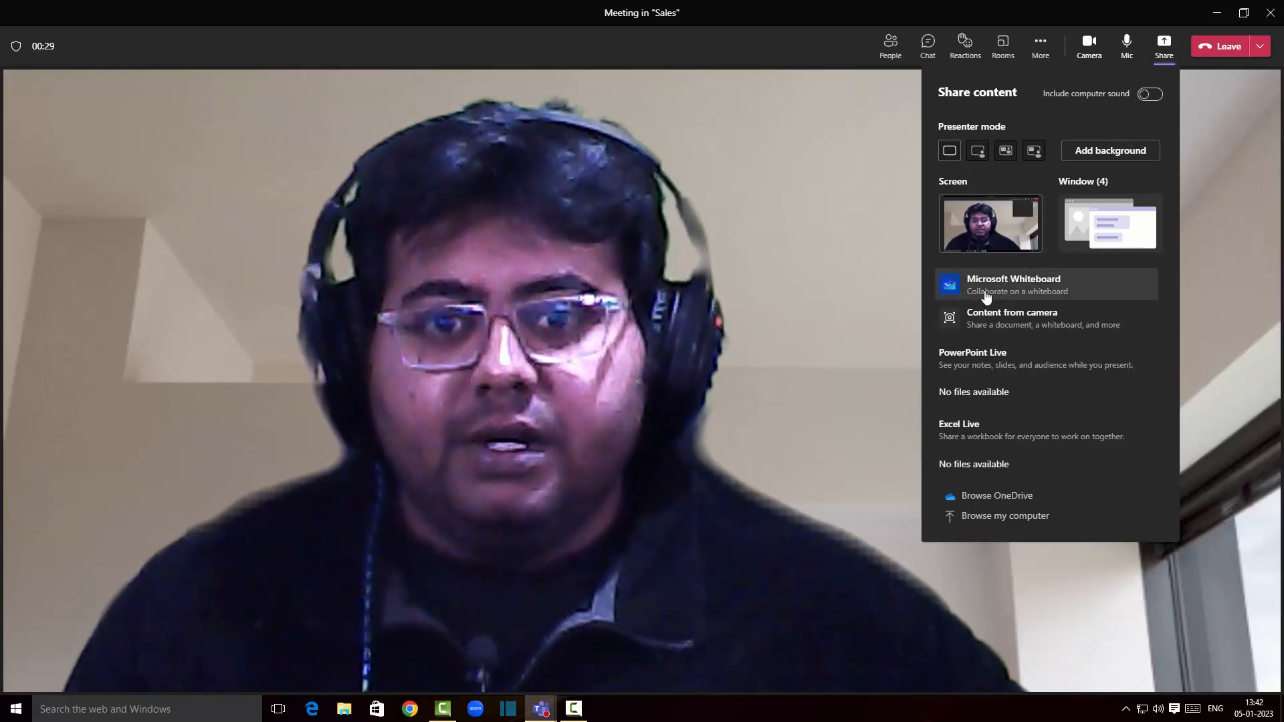
{"action": "left_click", "coordinate": [987, 294]}
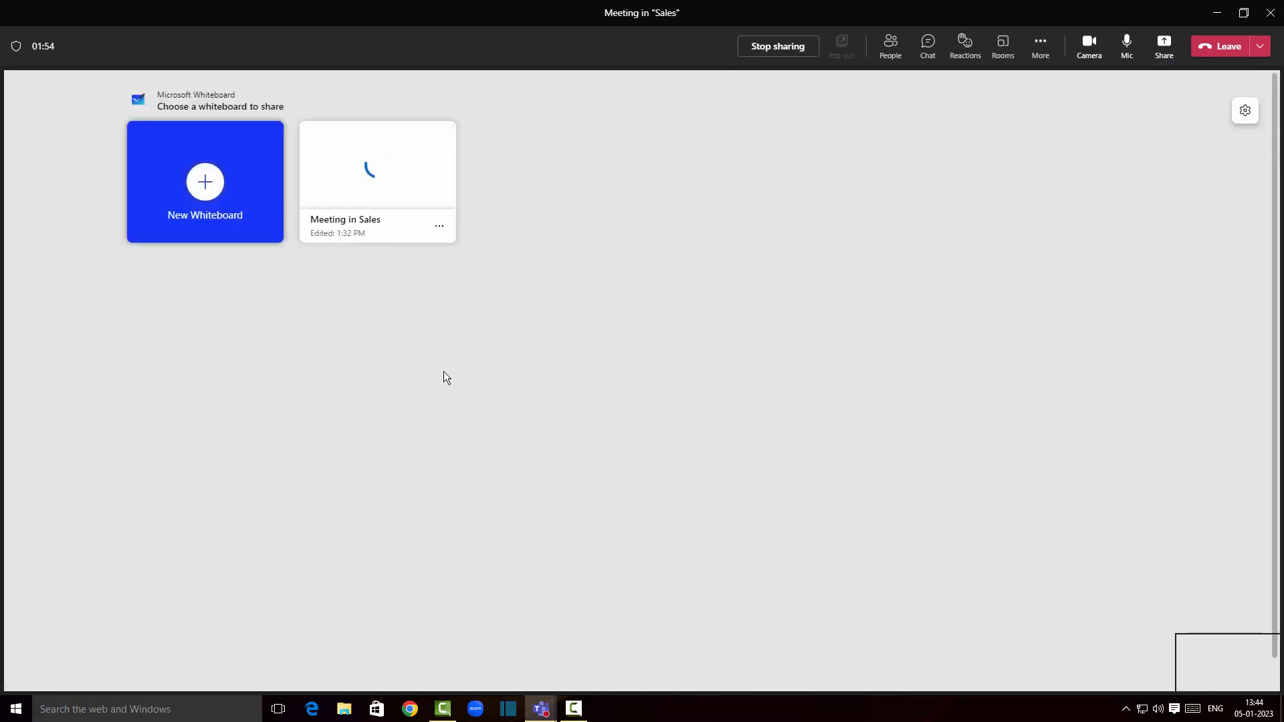
{"action": "left_click", "coordinate": [207, 195]}
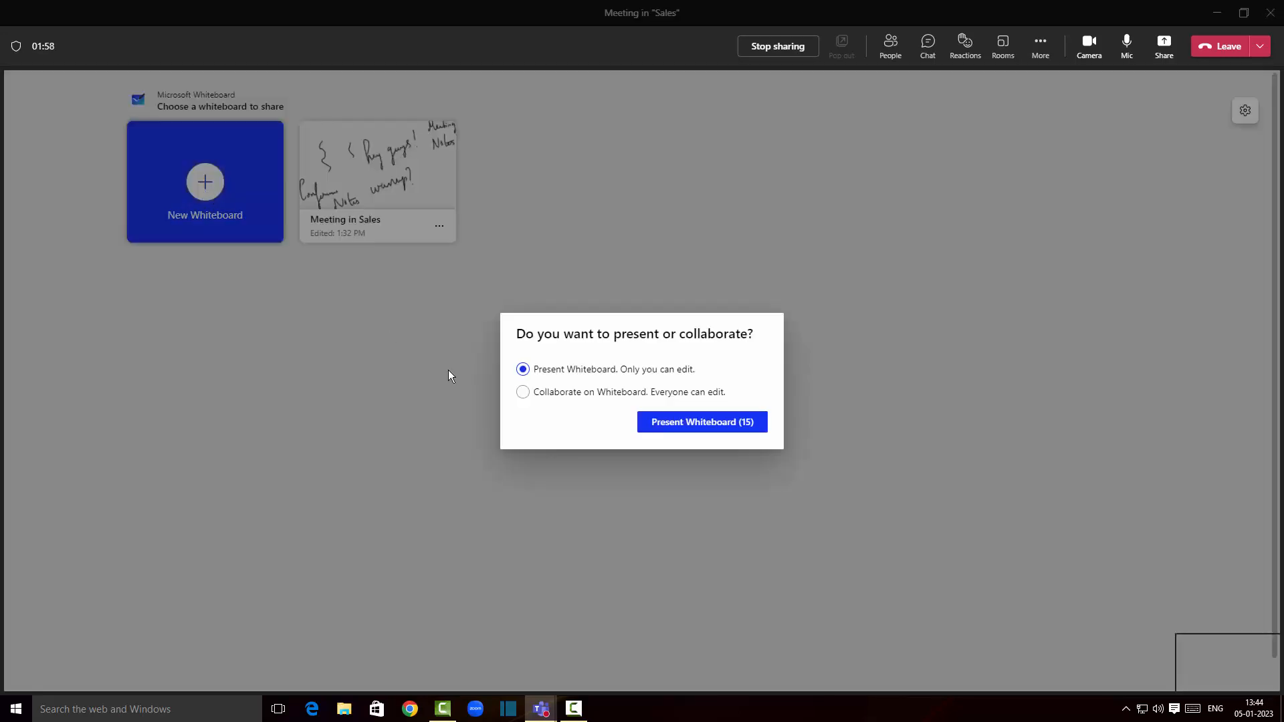
{"action": "left_click", "coordinate": [589, 395]}
{"action": "left_click", "coordinate": [707, 430]}
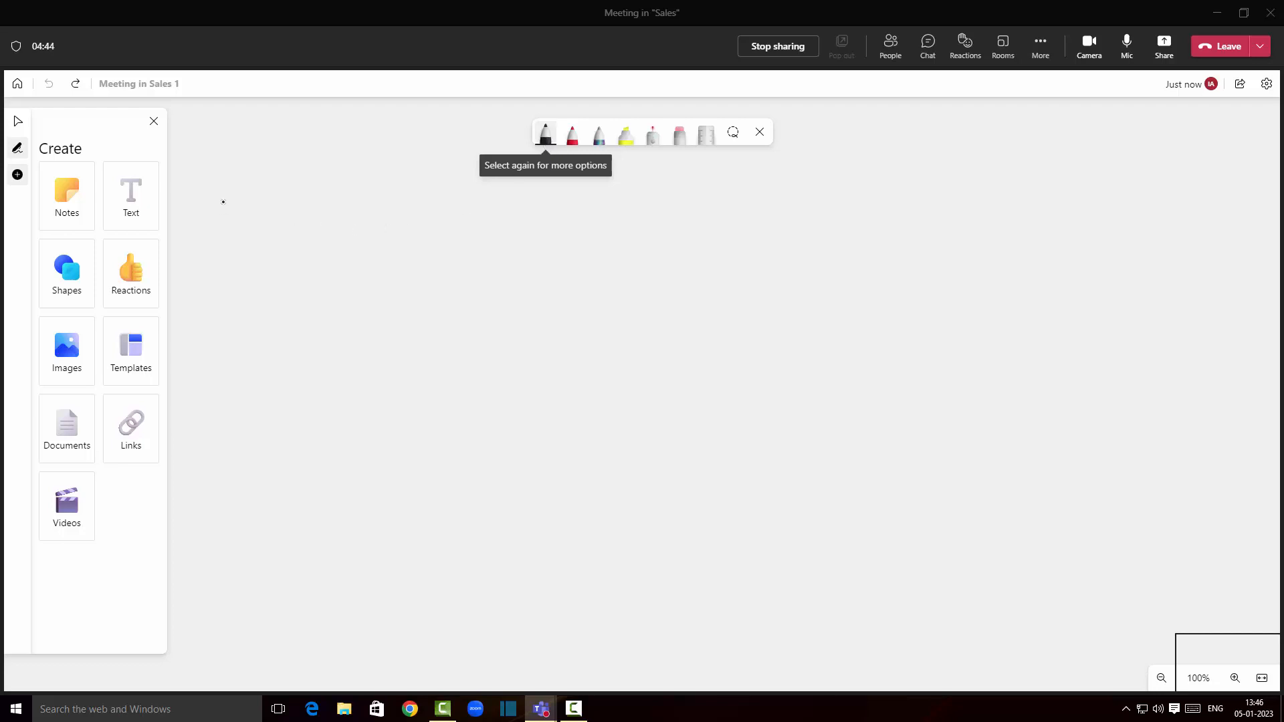
Draw a black wavy pen stroke on the whiteboard and a red one beside it.
{"action": "mouse_move", "coordinate": [224, 202]}
{"action": "left_mouse_down"}
{"action": "mouse_move", "coordinate": [266, 269]}
{"action": "mouse_move", "coordinate": [263, 299]}
{"action": "left_mouse_up"}
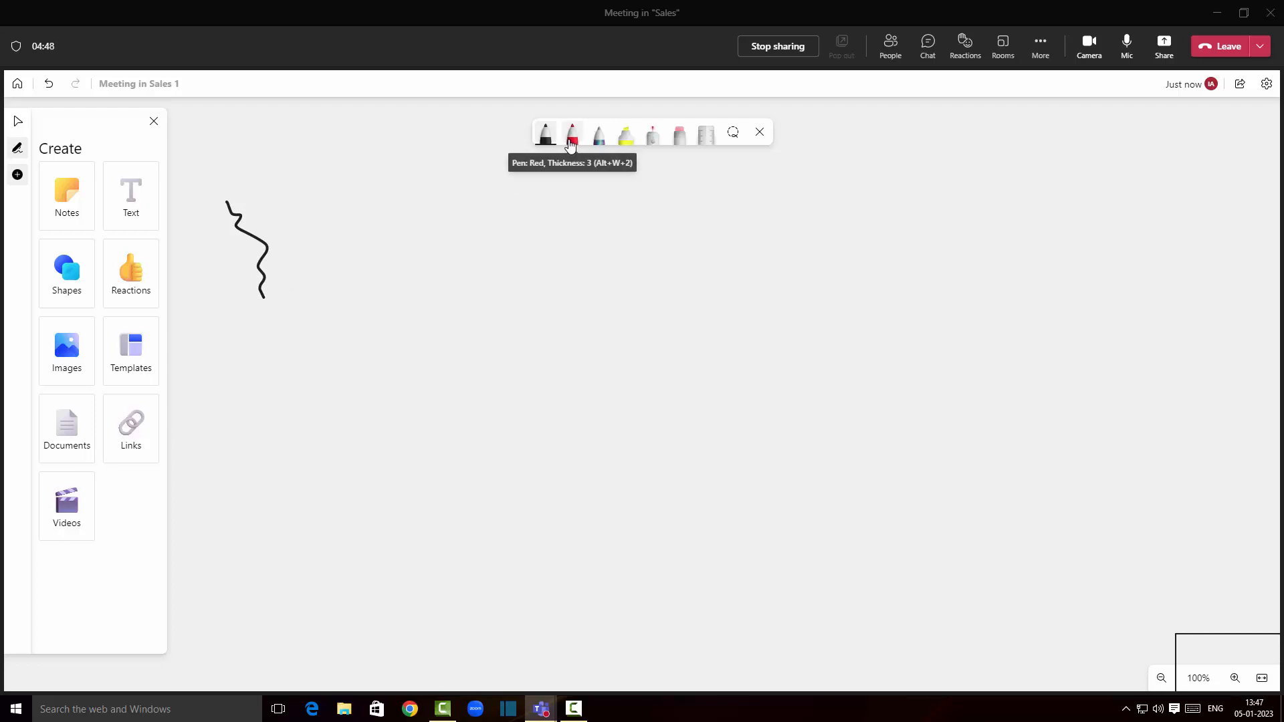
{"action": "left_click", "coordinate": [571, 143]}
{"action": "left_click_drag", "start_coordinate": [365, 191], "coordinate": [393, 309]}
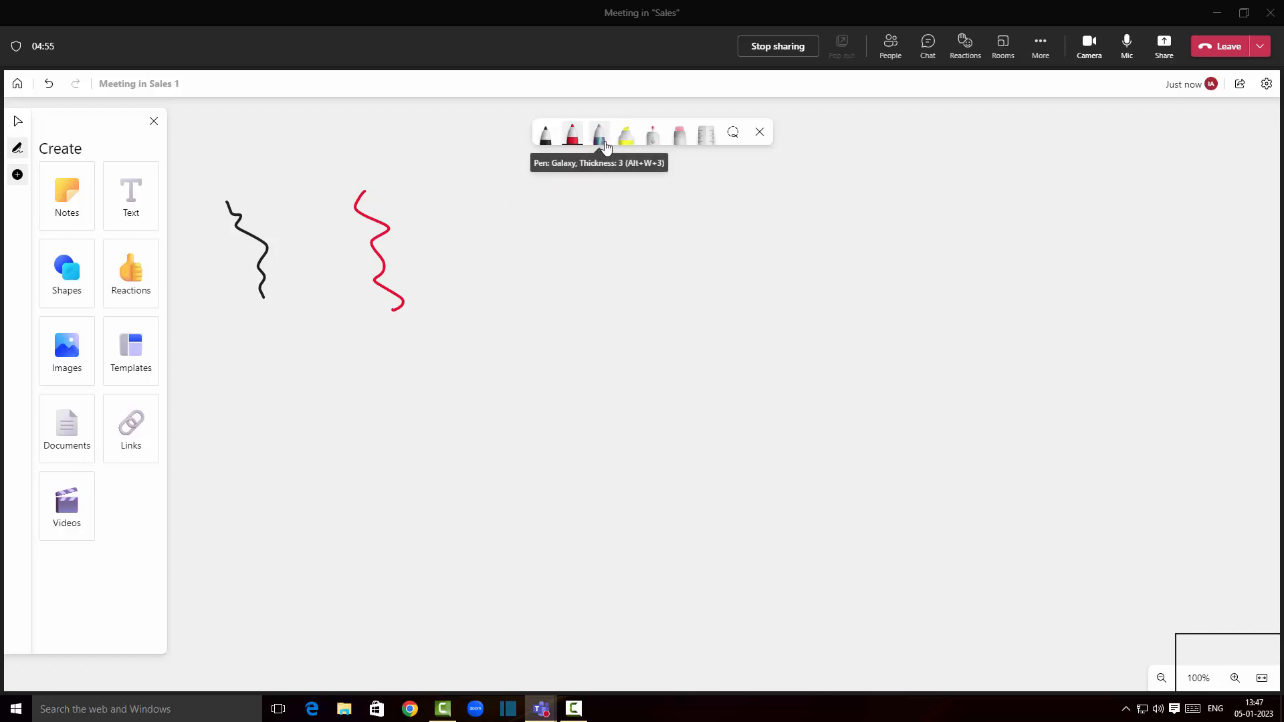
Draw a yellow highlighter stroke beside the red stroke and erase its far end.
{"action": "left_click", "coordinate": [625, 139]}
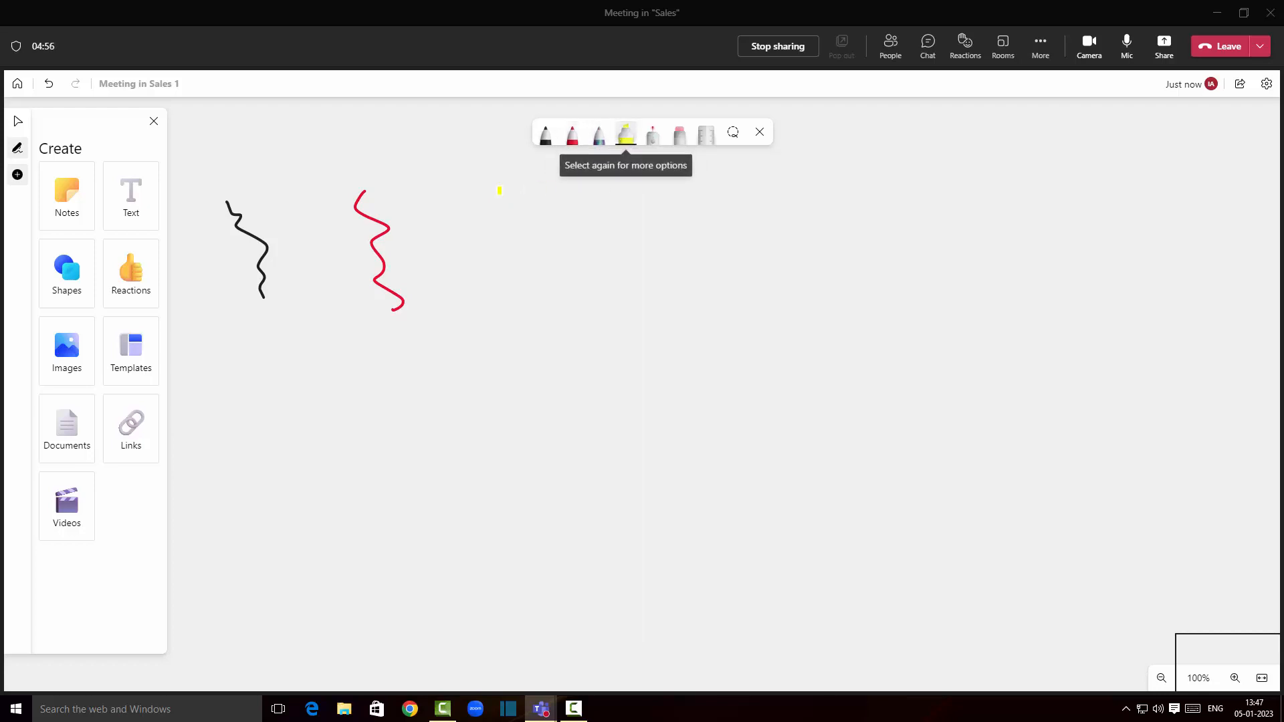
{"action": "left_click_drag", "start_coordinate": [496, 193], "coordinate": [516, 197]}
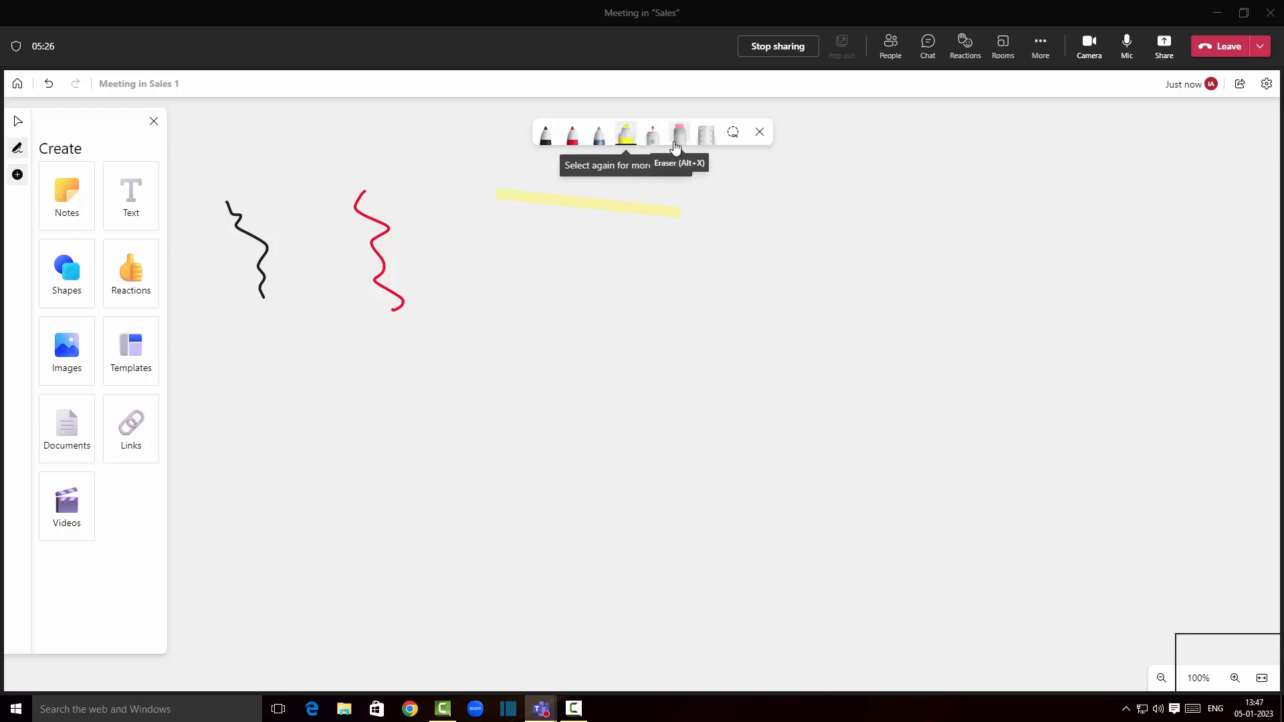
{"action": "left_click", "coordinate": [676, 147]}
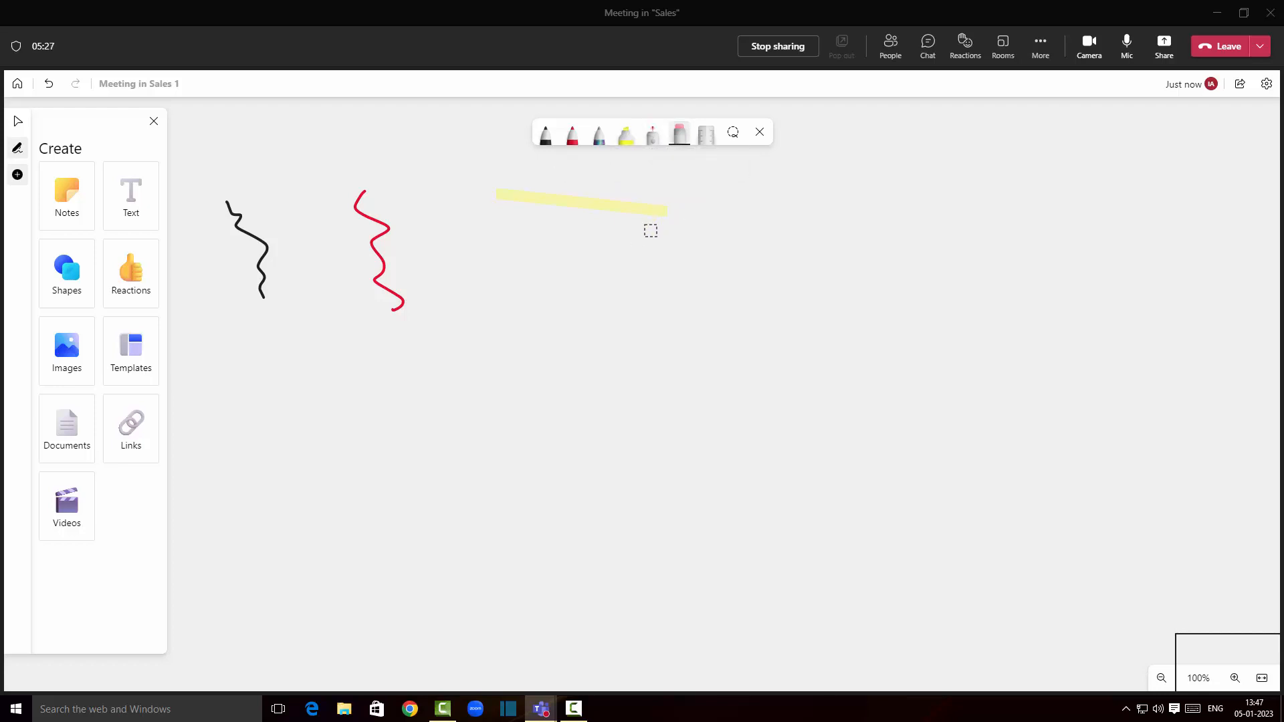
{"action": "left_click_drag", "start_coordinate": [651, 231], "coordinate": [662, 199]}
Draw a straight black line along the edge of the ruler at 45° below the wavy strokes.
{"action": "left_click", "coordinate": [708, 137]}
{"action": "left_click", "coordinate": [546, 133]}
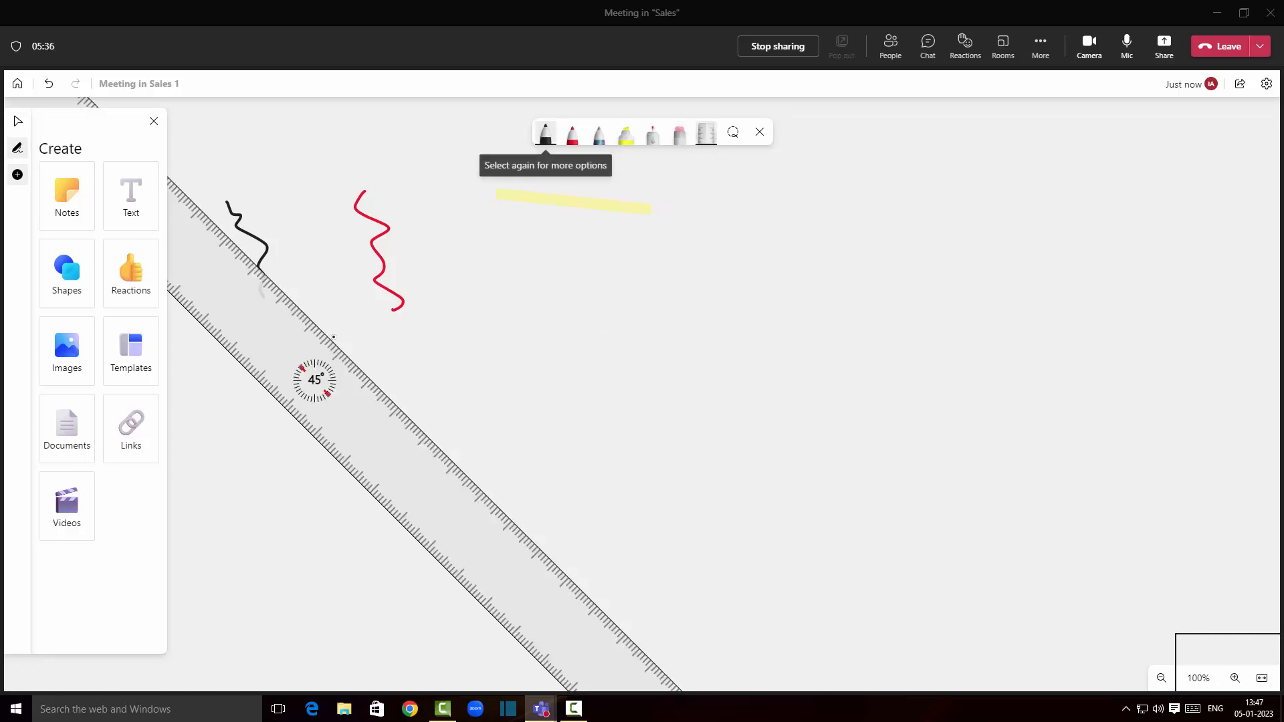
{"action": "left_click_drag", "start_coordinate": [331, 339], "coordinate": [504, 505]}
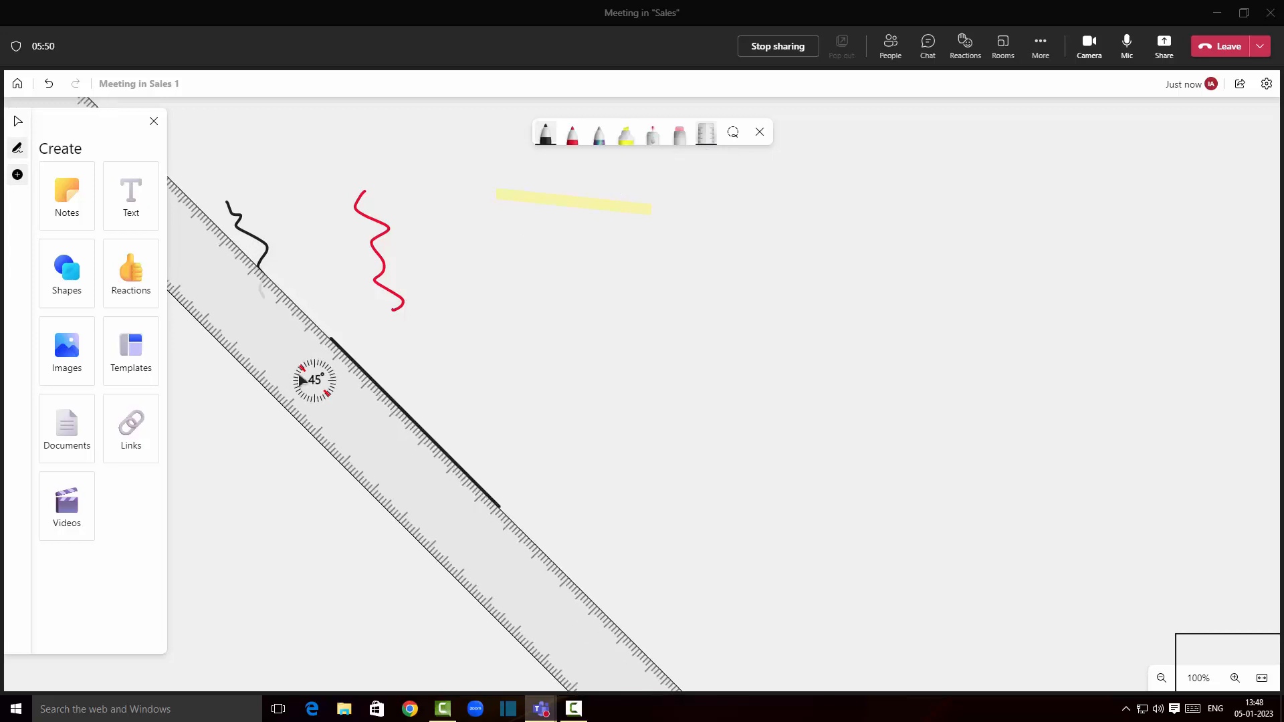
Rotate the ruler to 20°, draw a second black line along its edge, and hide the ruler.
{"action": "scroll", "coordinate": [300, 380], "scroll_direction": "down", "scroll_amount": 17}
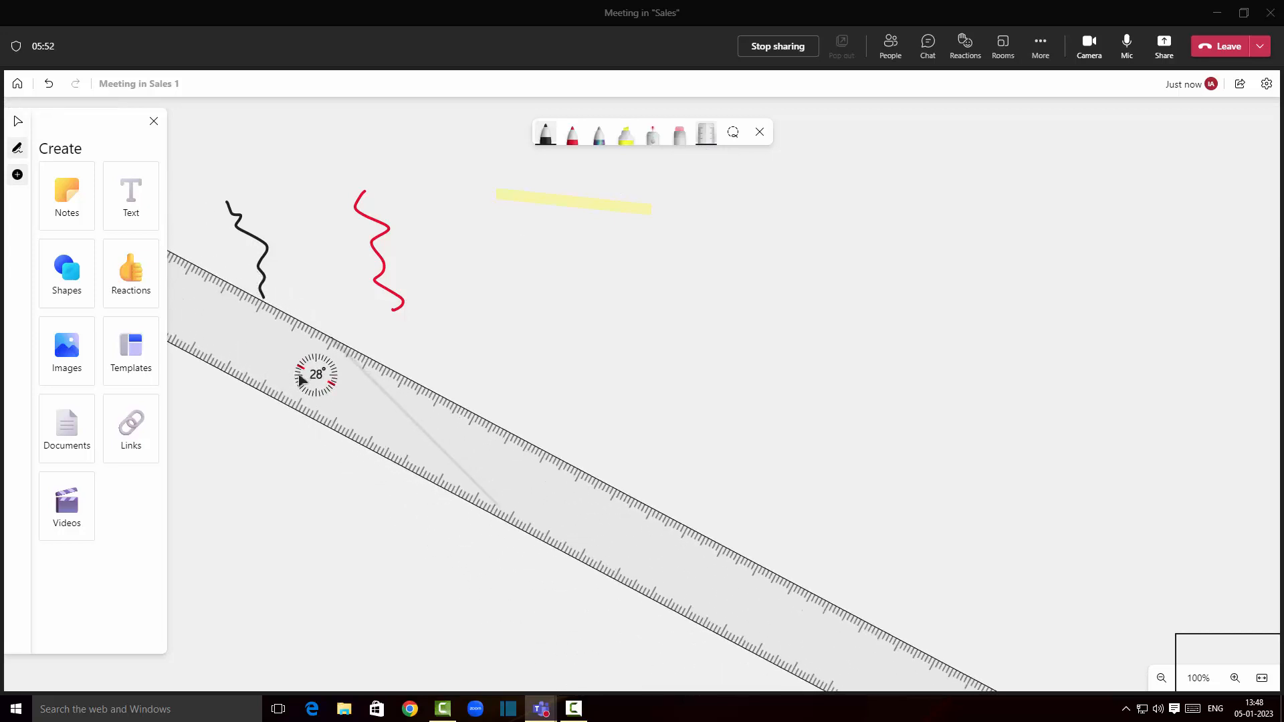
{"action": "scroll", "coordinate": [300, 379], "scroll_direction": "down", "scroll_amount": 13}
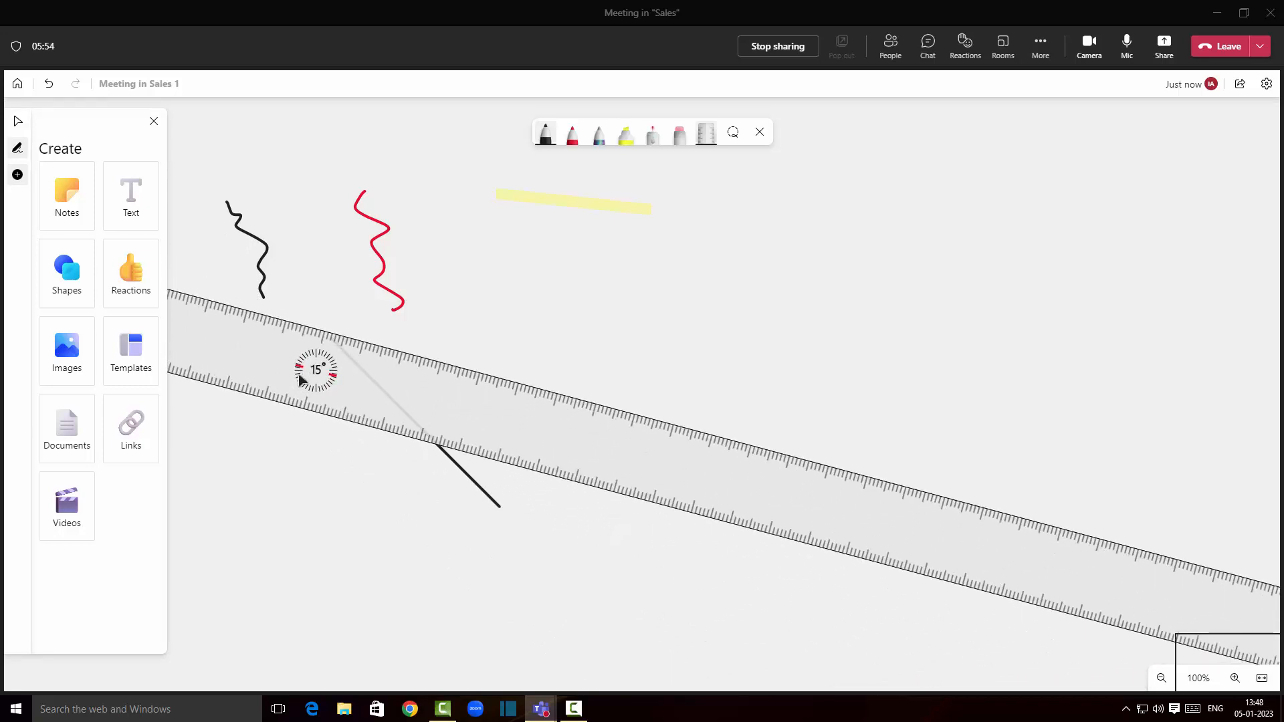
{"action": "scroll", "coordinate": [299, 380], "scroll_direction": "up", "scroll_amount": 5}
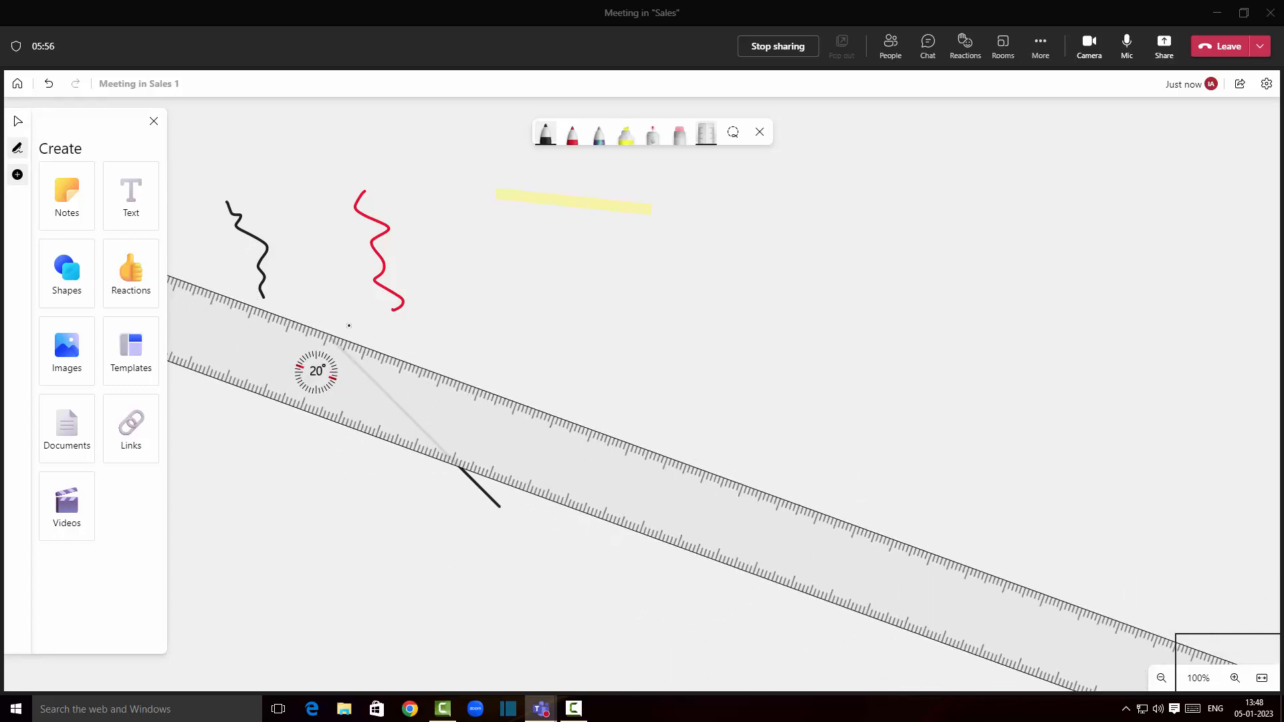
{"action": "left_click_drag", "start_coordinate": [345, 335], "coordinate": [614, 453]}
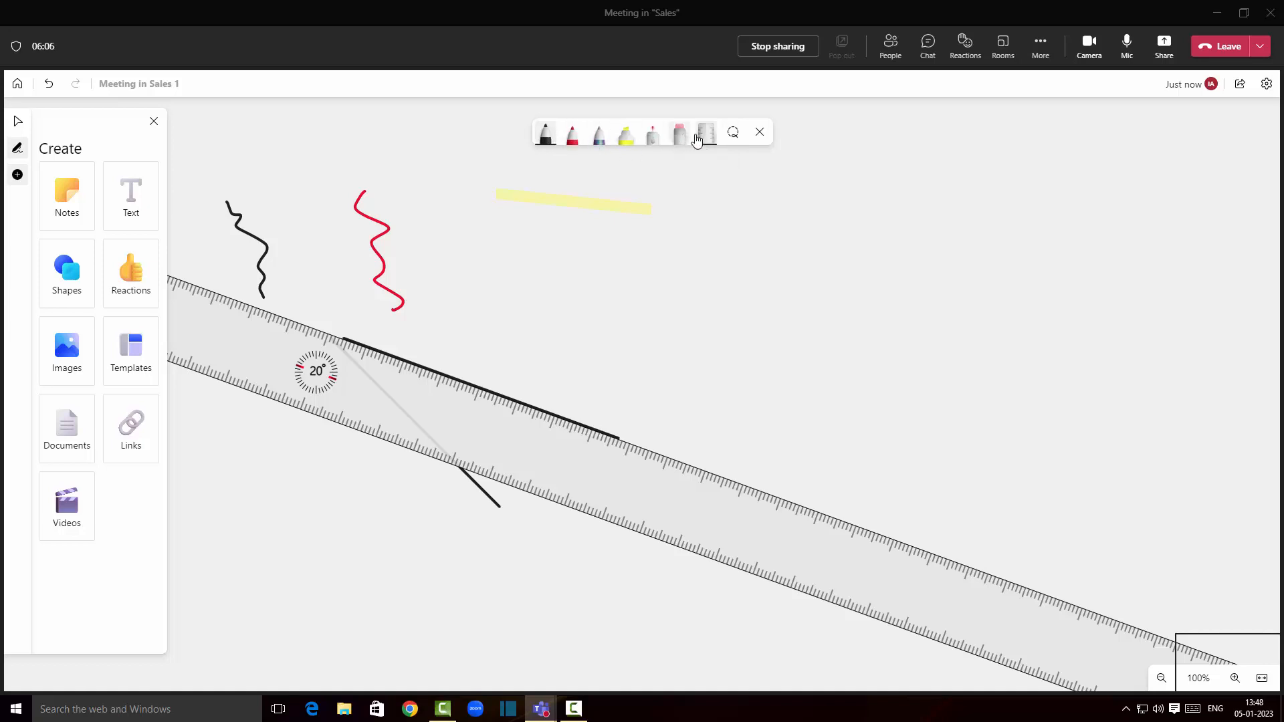
{"action": "left_click", "coordinate": [705, 138]}
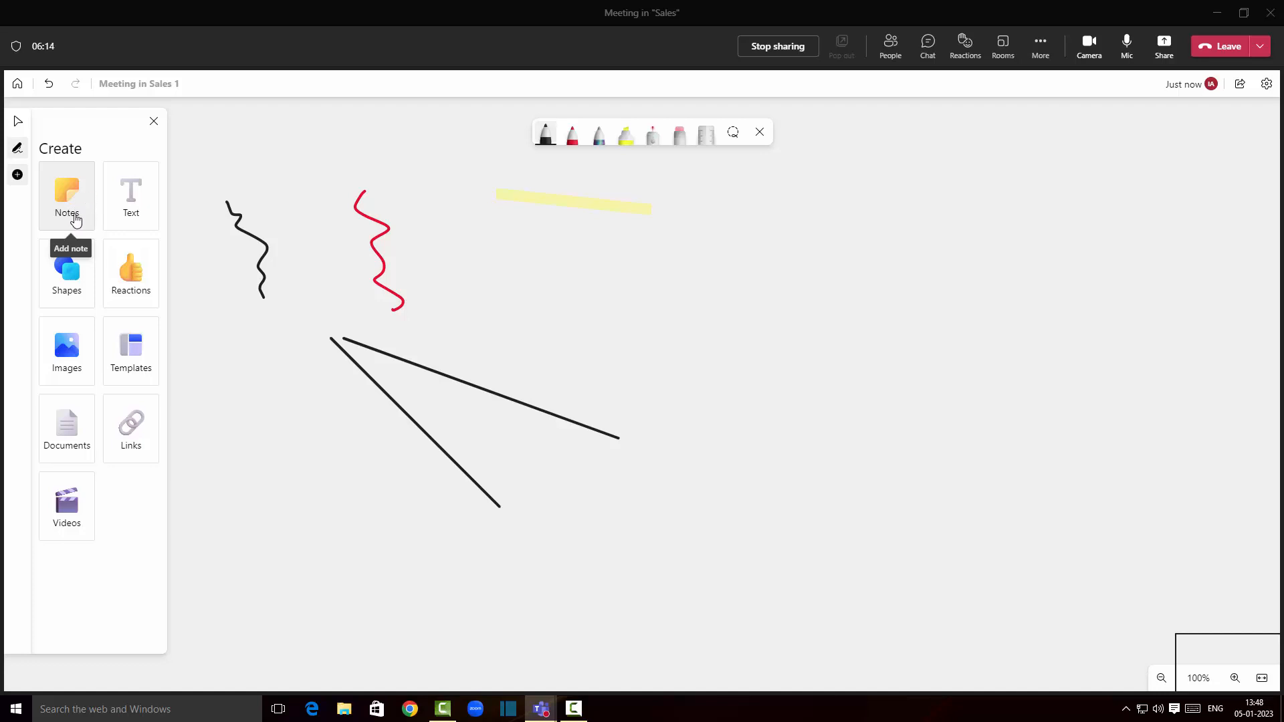
Place a yellow note grid beside the drawings and delete it.
{"action": "left_click", "coordinate": [76, 219]}
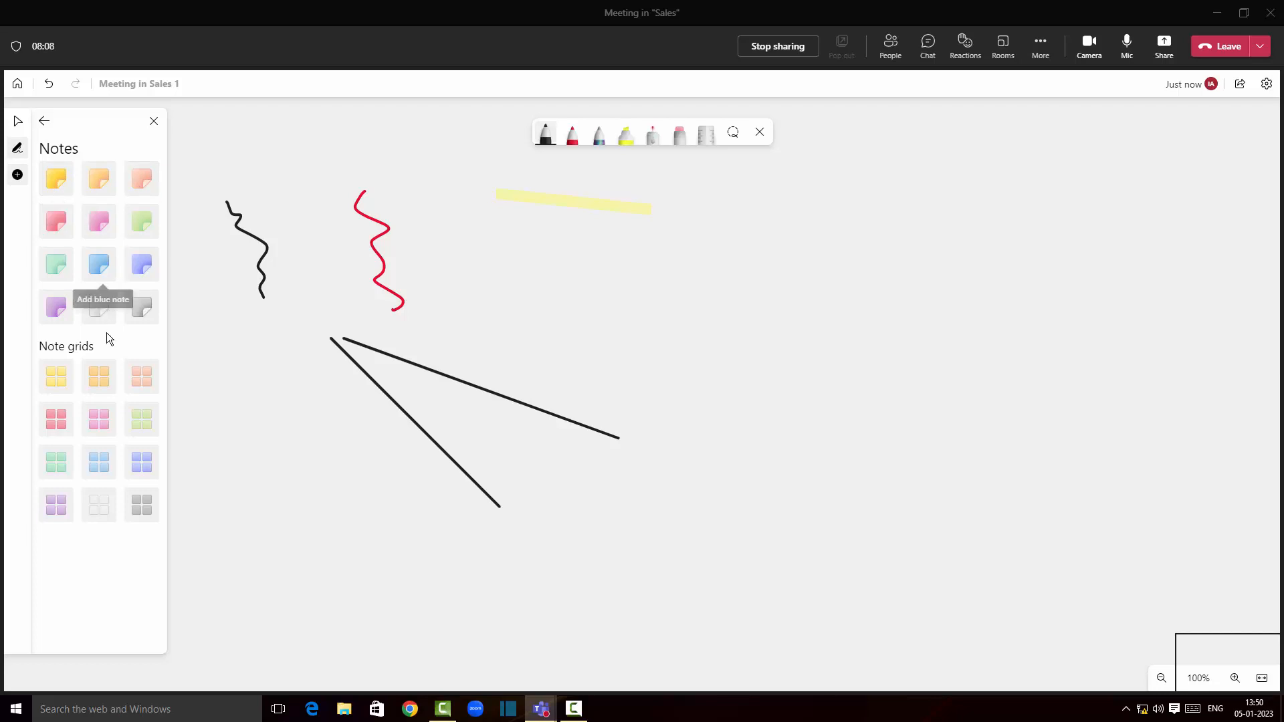
{"action": "left_click", "coordinate": [53, 385]}
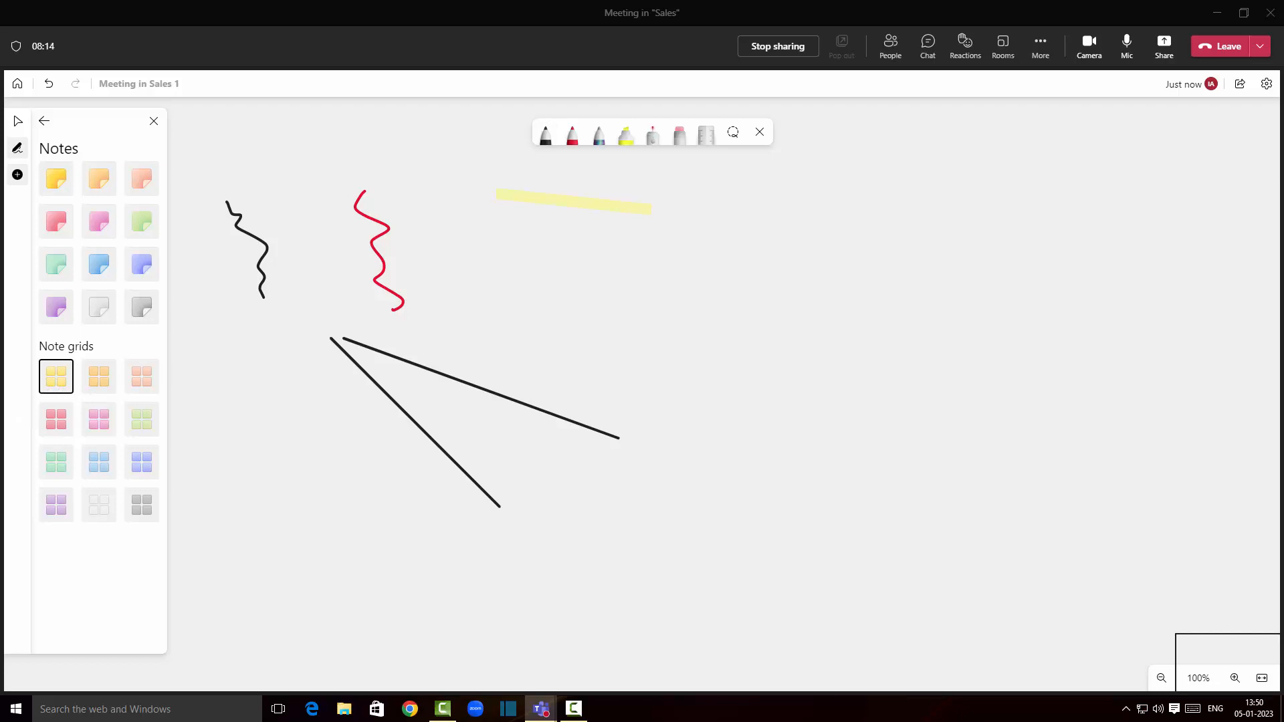
{"action": "left_click", "coordinate": [579, 298]}
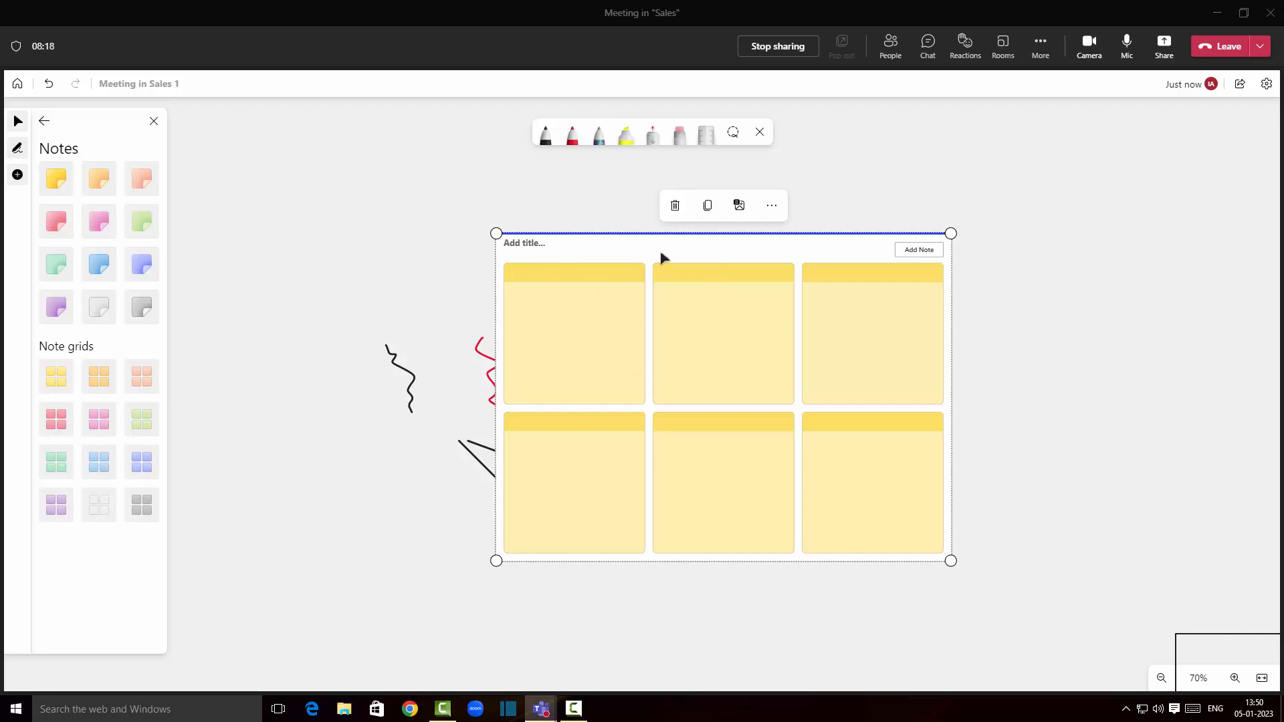
{"action": "left_click_drag", "start_coordinate": [664, 256], "coordinate": [892, 229]}
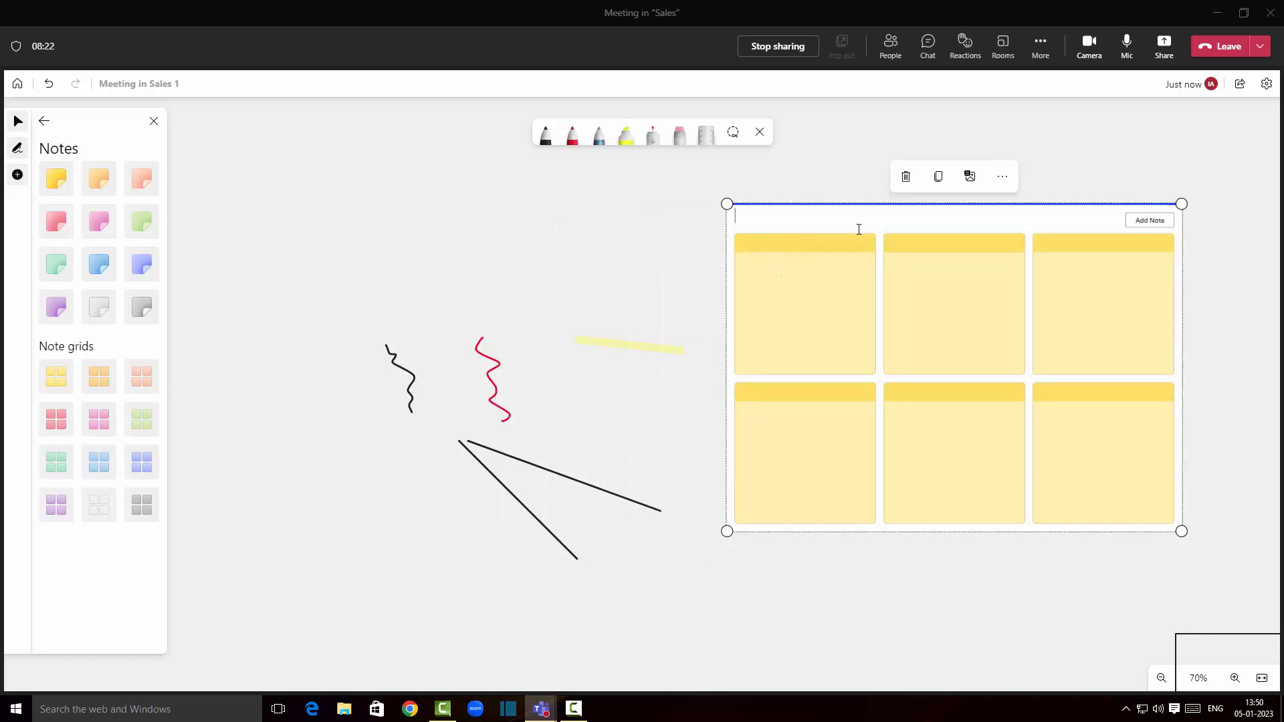
{"action": "left_click", "coordinate": [903, 179]}
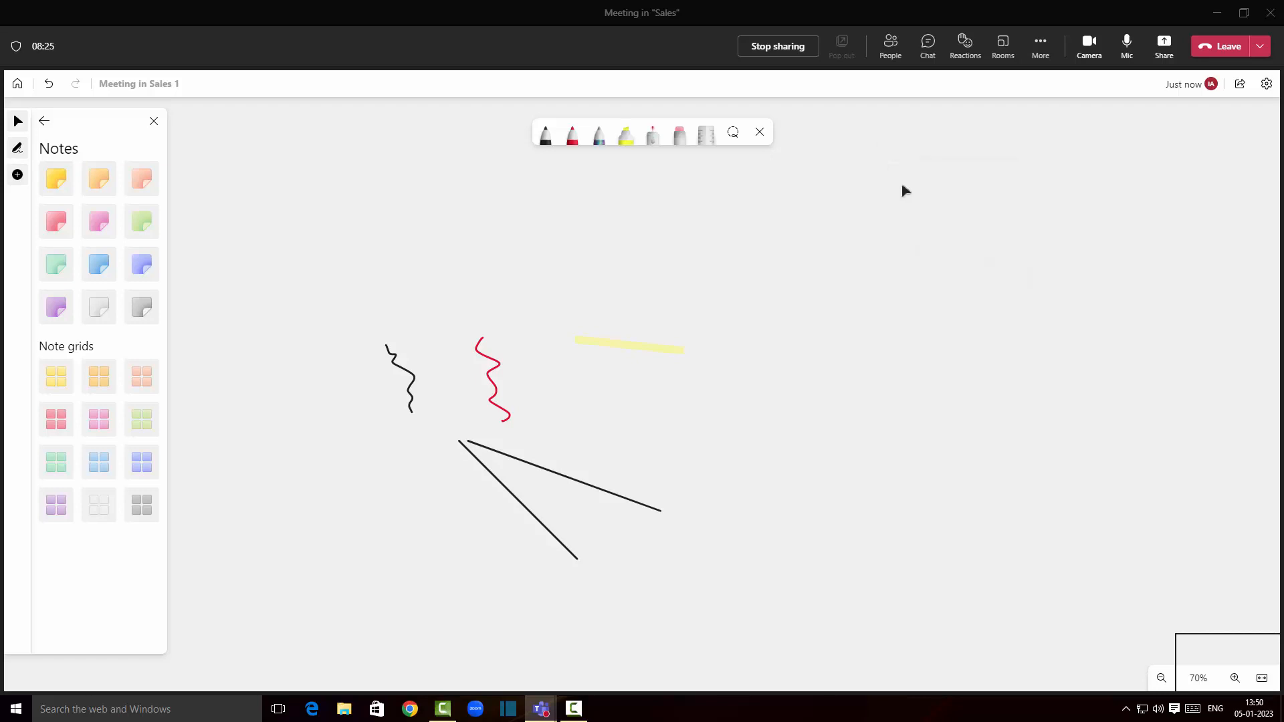
Add a blank yellow sticky note above the highlighter stroke.
{"action": "left_click", "coordinate": [56, 178]}
{"action": "left_click", "coordinate": [756, 246]}
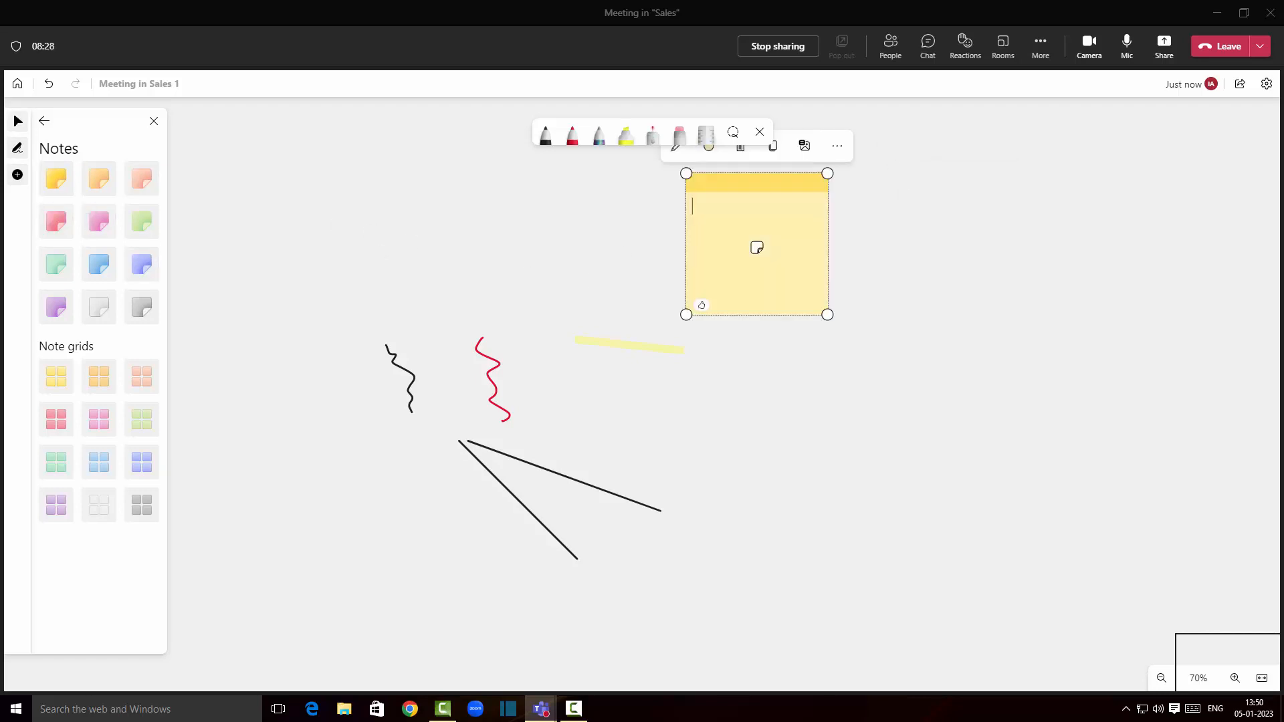
{"action": "left_click", "coordinate": [1072, 230]}
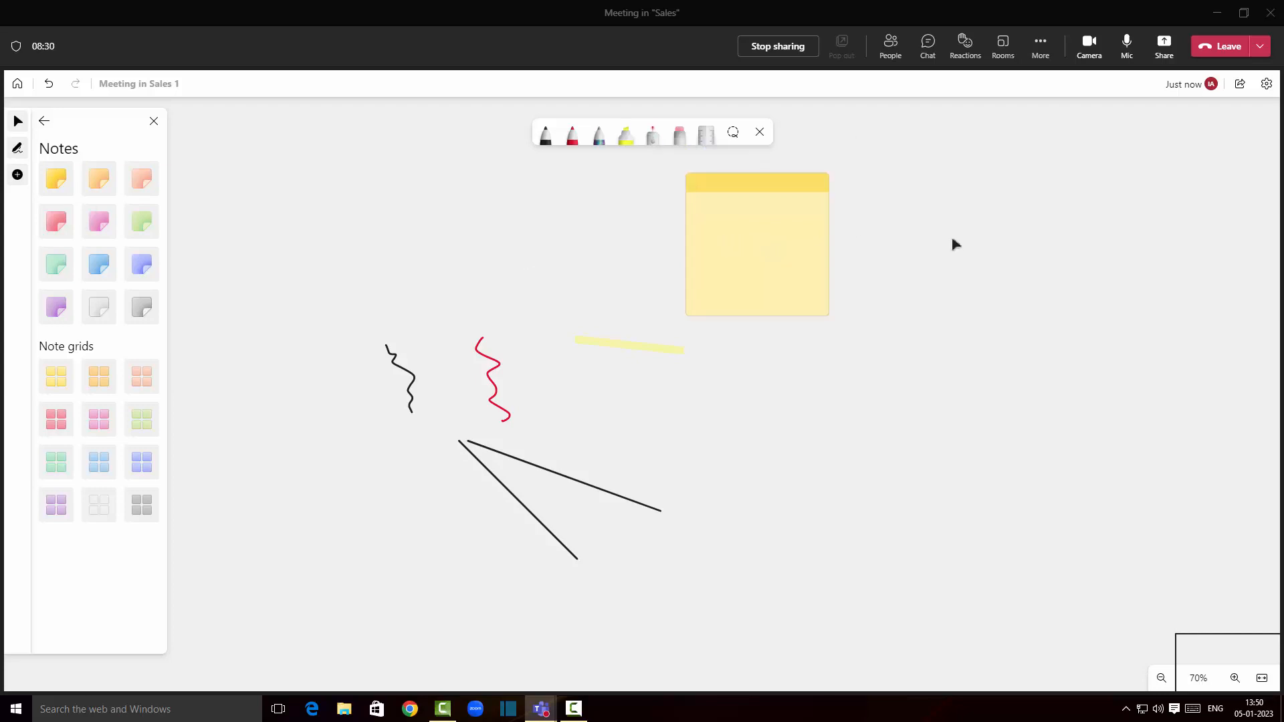
Add an orange sticky note reading "hello" above the black wavy stroke, without saving any alt text.
{"action": "left_click", "coordinate": [99, 178]}
{"action": "left_click", "coordinate": [247, 181]}
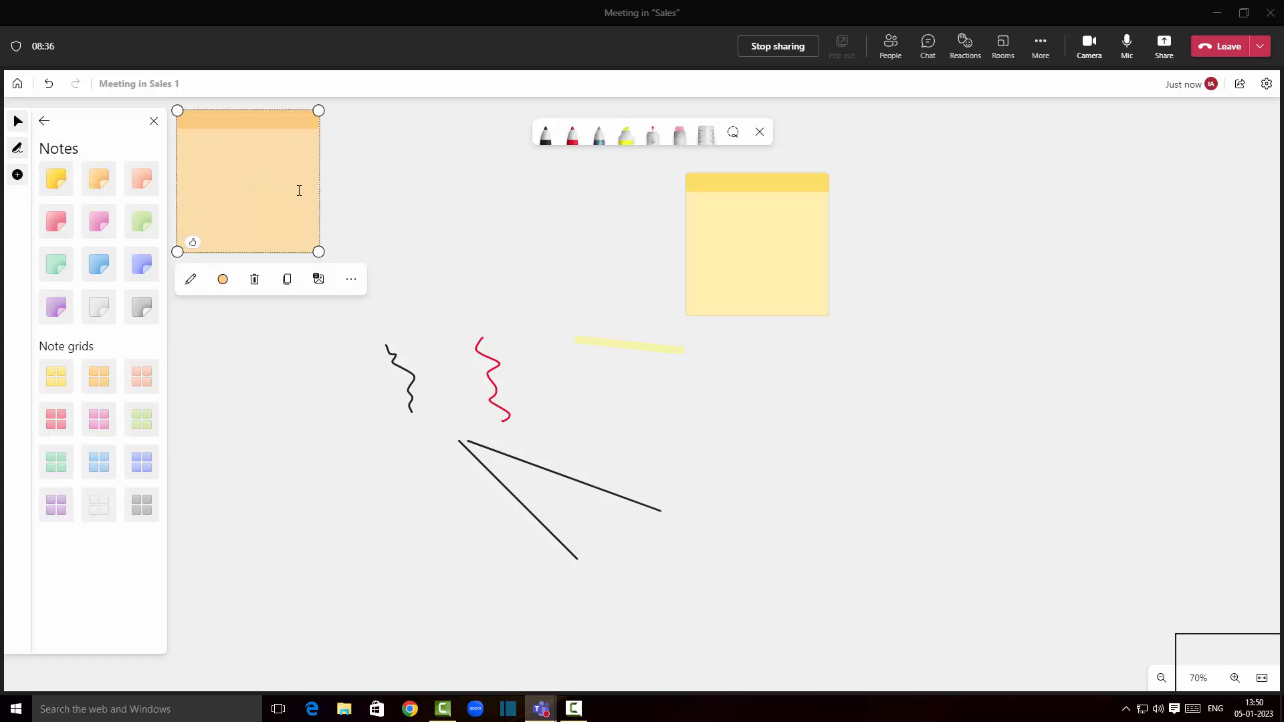
{"action": "type", "text": "hello"}
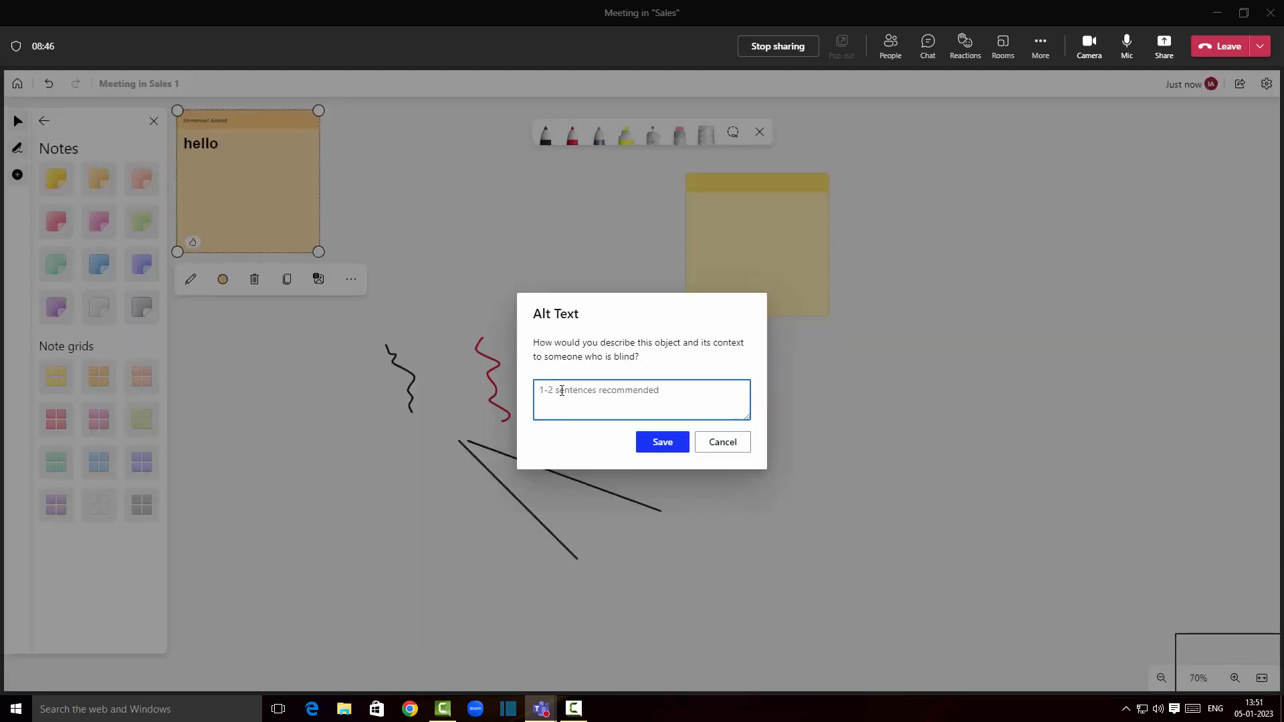
{"action": "left_click", "coordinate": [724, 443]}
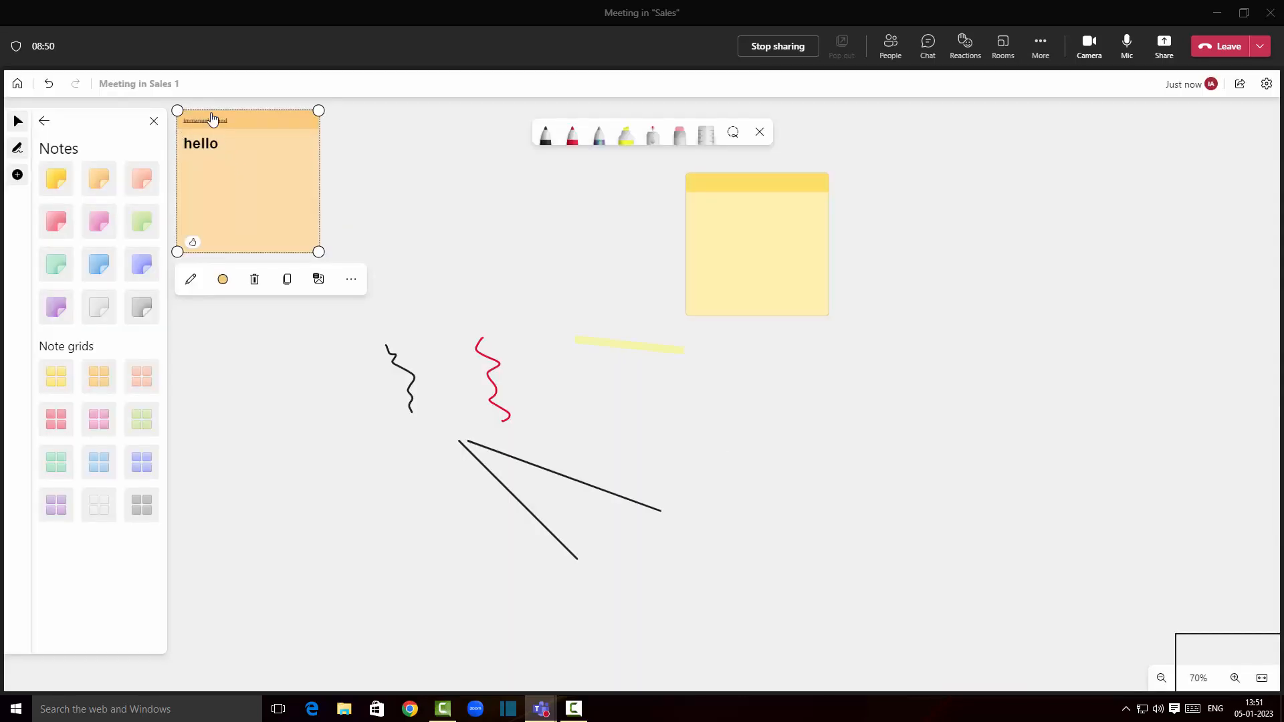
Recolor the "hello" note light blue, delete it, and return to the whiteboard's creation tools.
{"action": "mouse_move", "coordinate": [197, 127]}
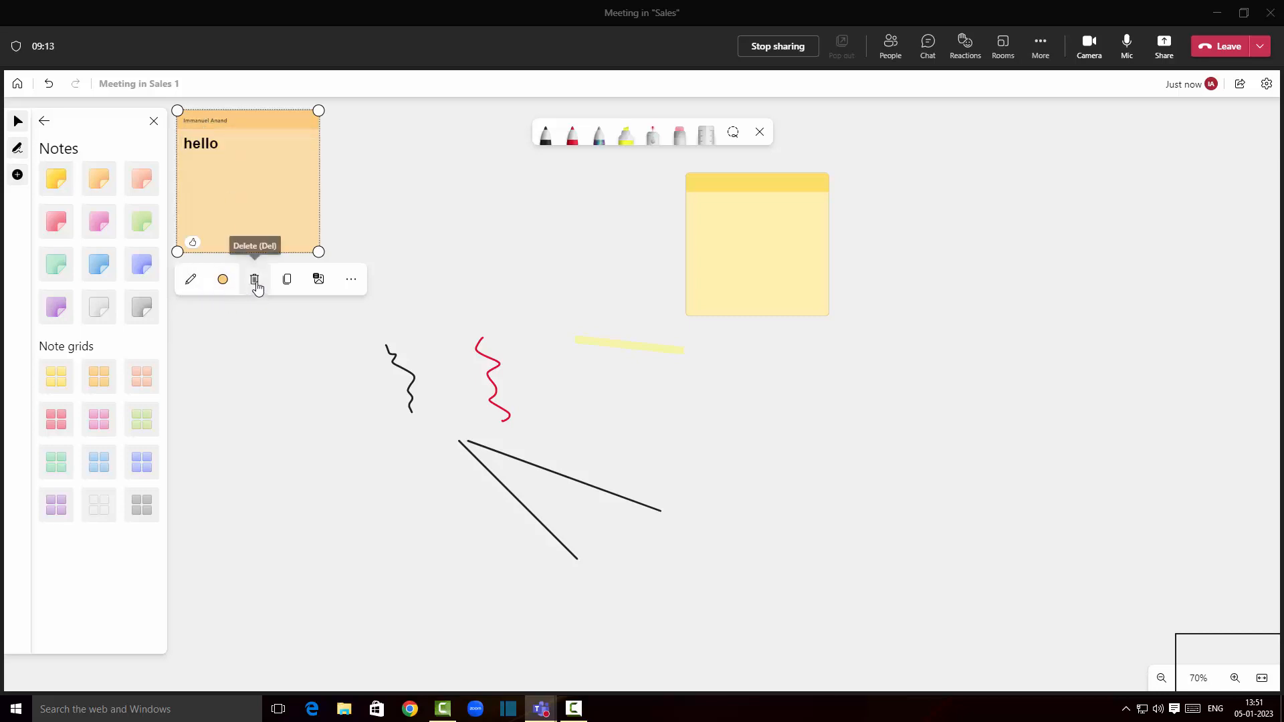
{"action": "left_click", "coordinate": [219, 287]}
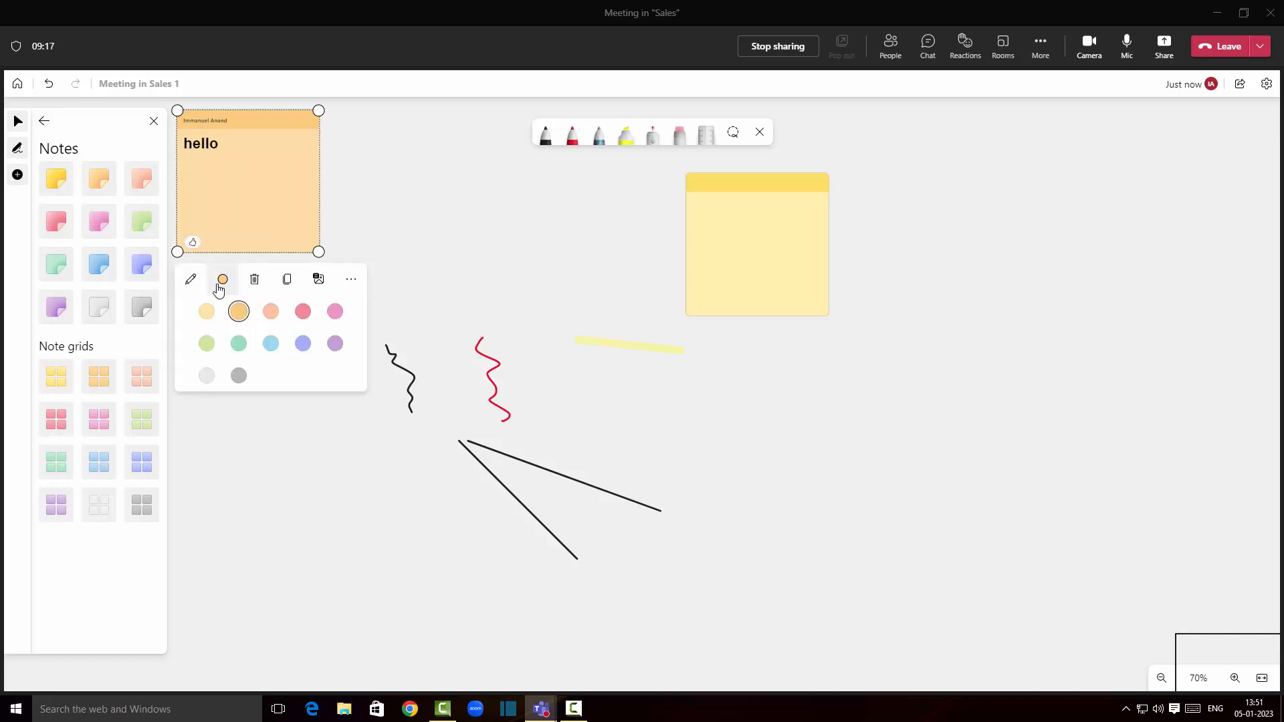
{"action": "left_click", "coordinate": [274, 347]}
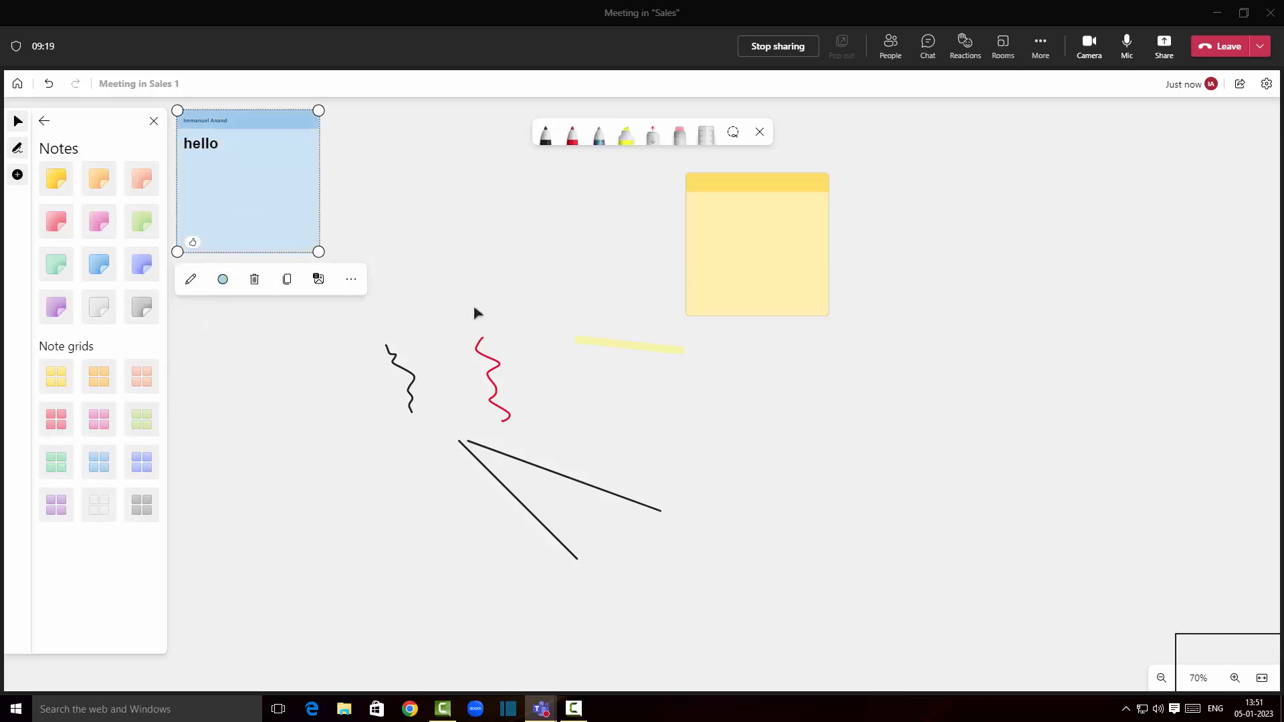
{"action": "left_click", "coordinate": [255, 279]}
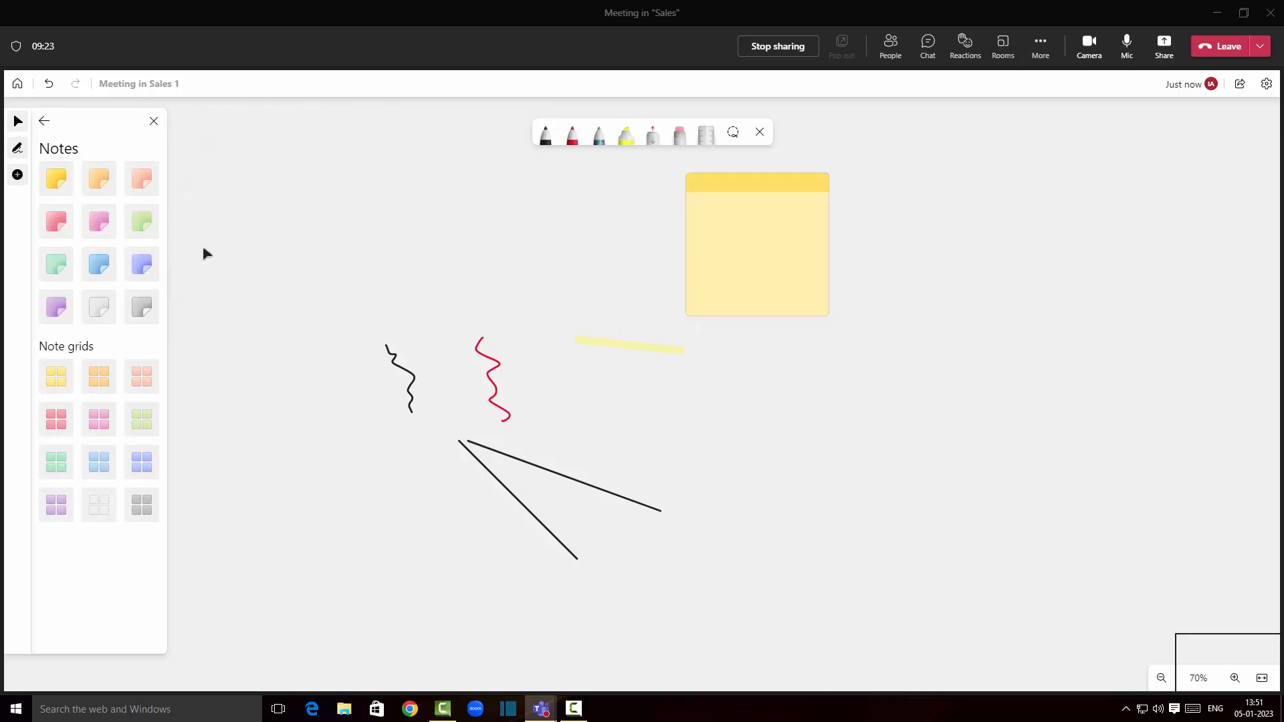
{"action": "left_click", "coordinate": [44, 120]}
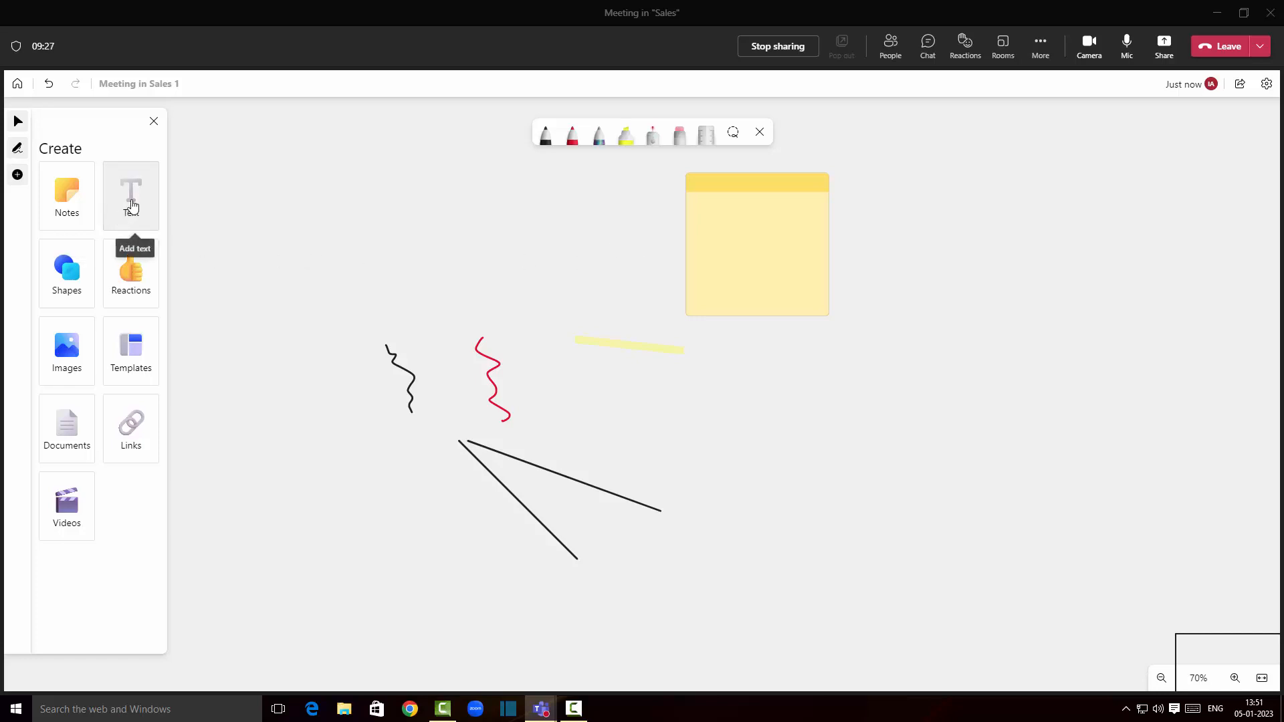
Add the text "hello everyone" above the black wavy stroke, view its arrangement options, and deselect it.
{"action": "left_click", "coordinate": [132, 203]}
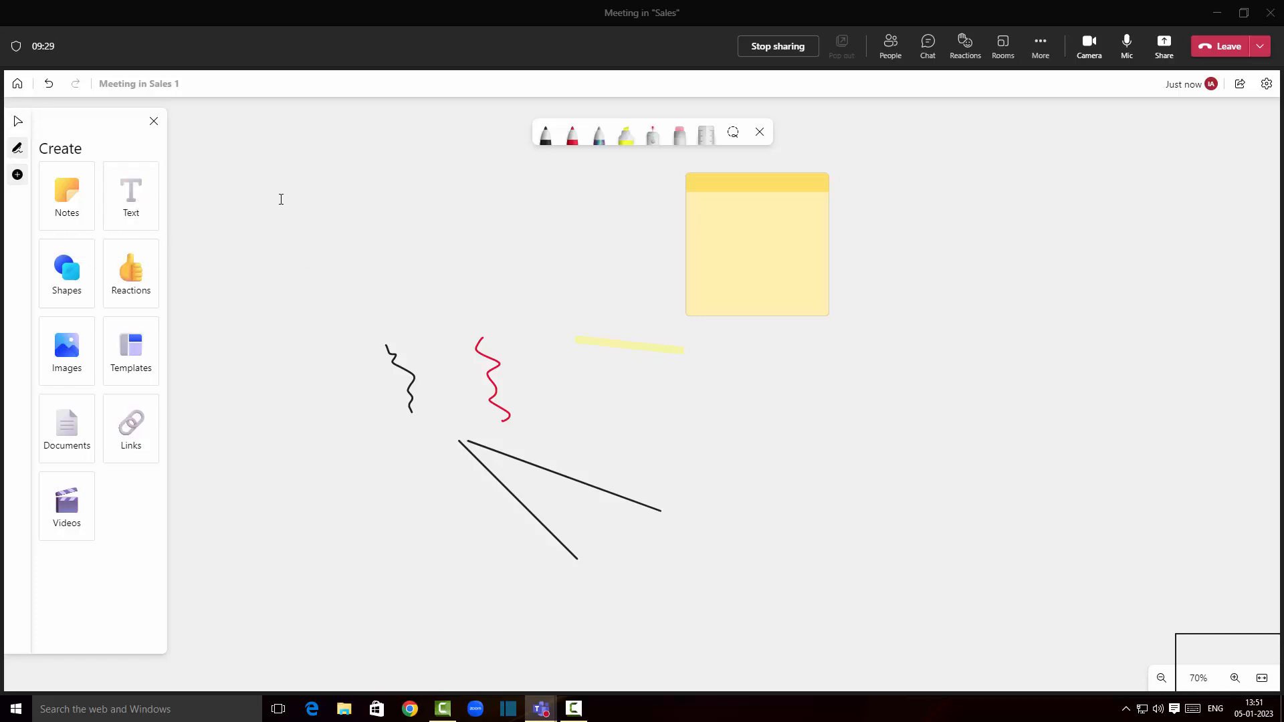
{"action": "left_click", "coordinate": [280, 200]}
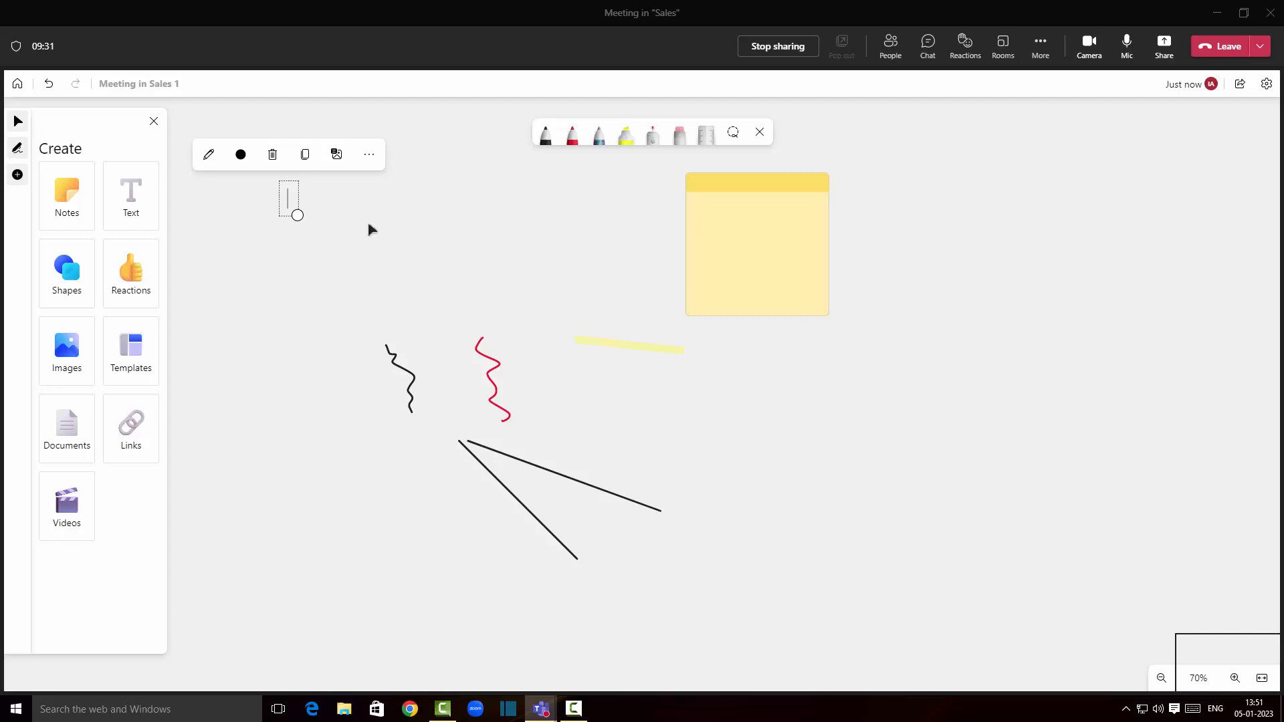
{"action": "type", "text": "hello ever"}
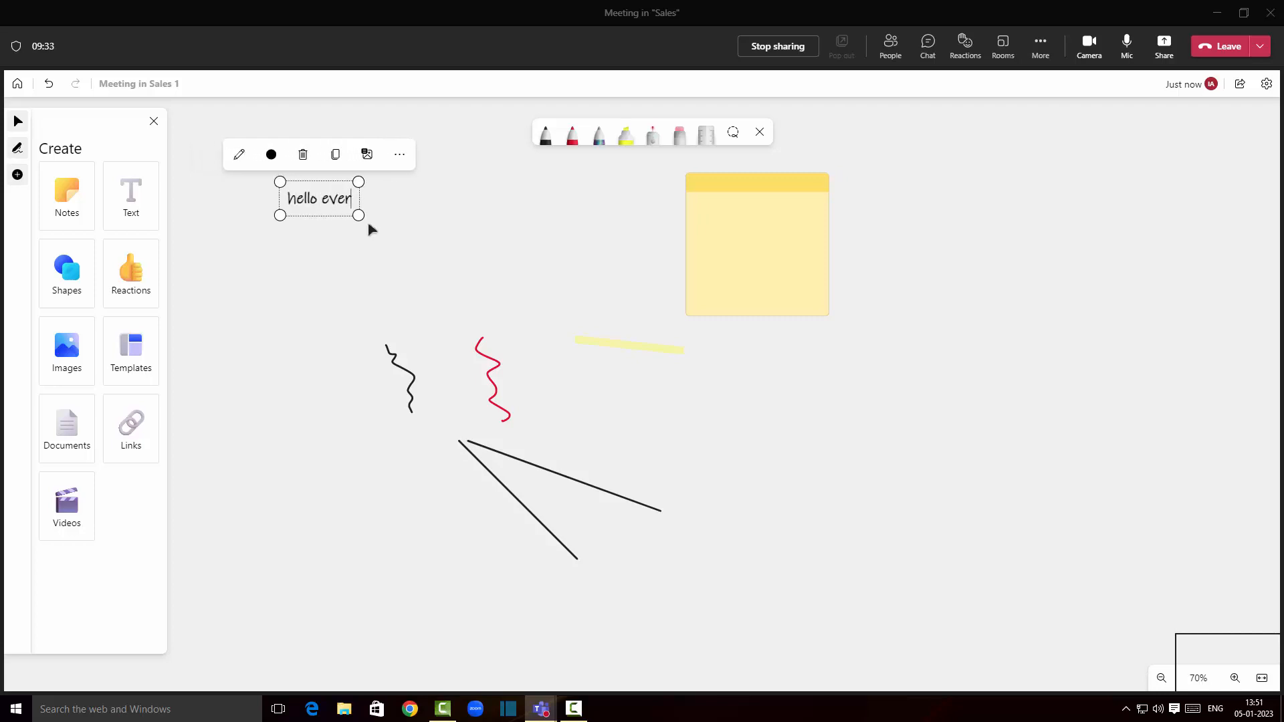
{"action": "type", "text": "yone"}
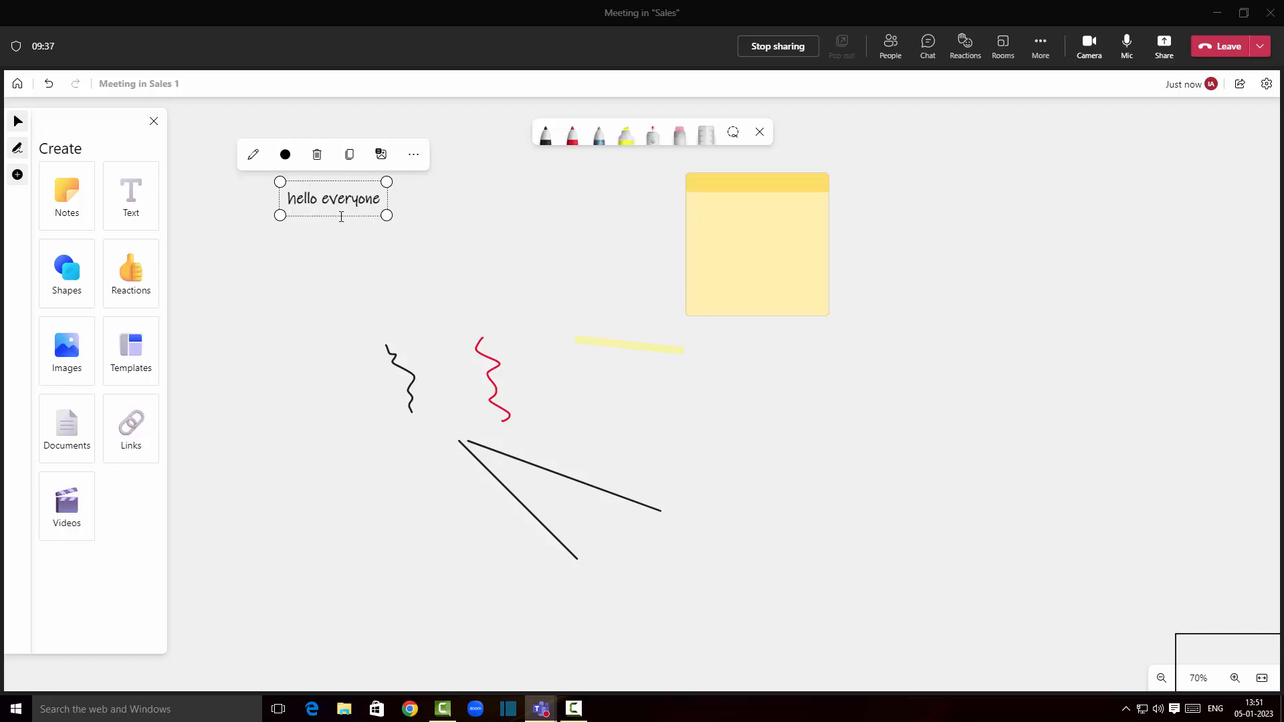
{"action": "left_click", "coordinate": [420, 162]}
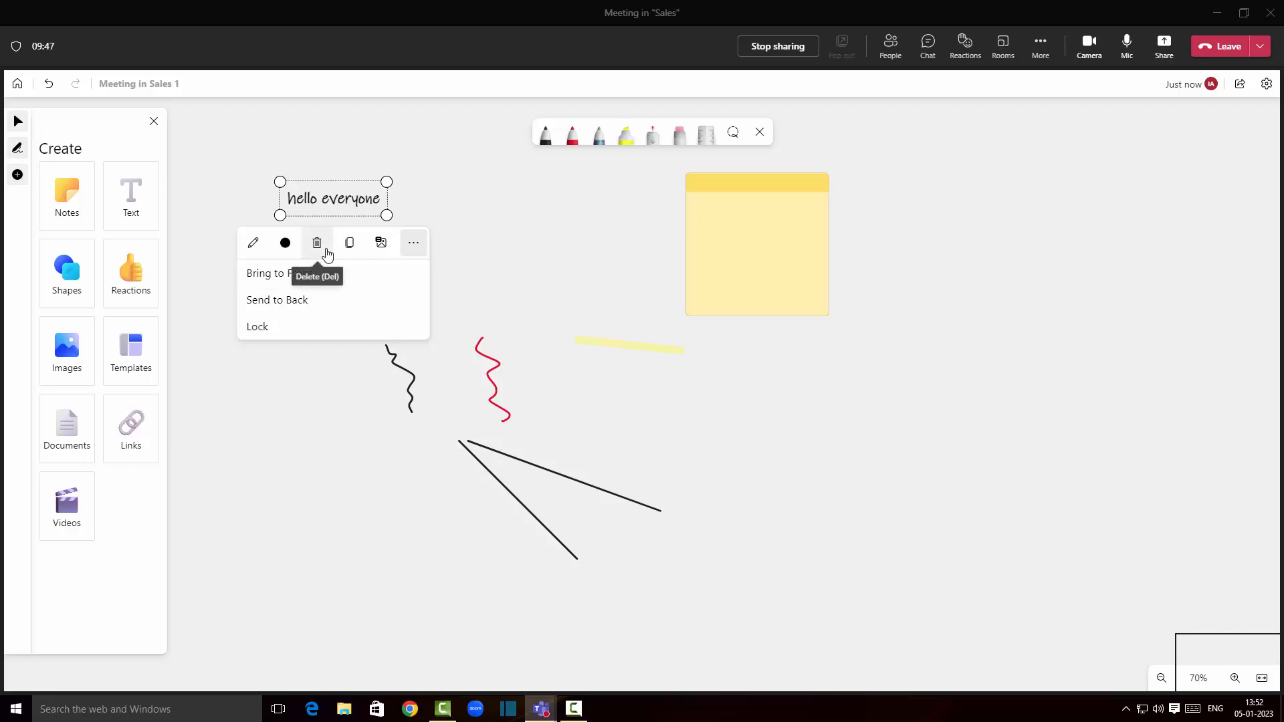
{"action": "left_click", "coordinate": [480, 241]}
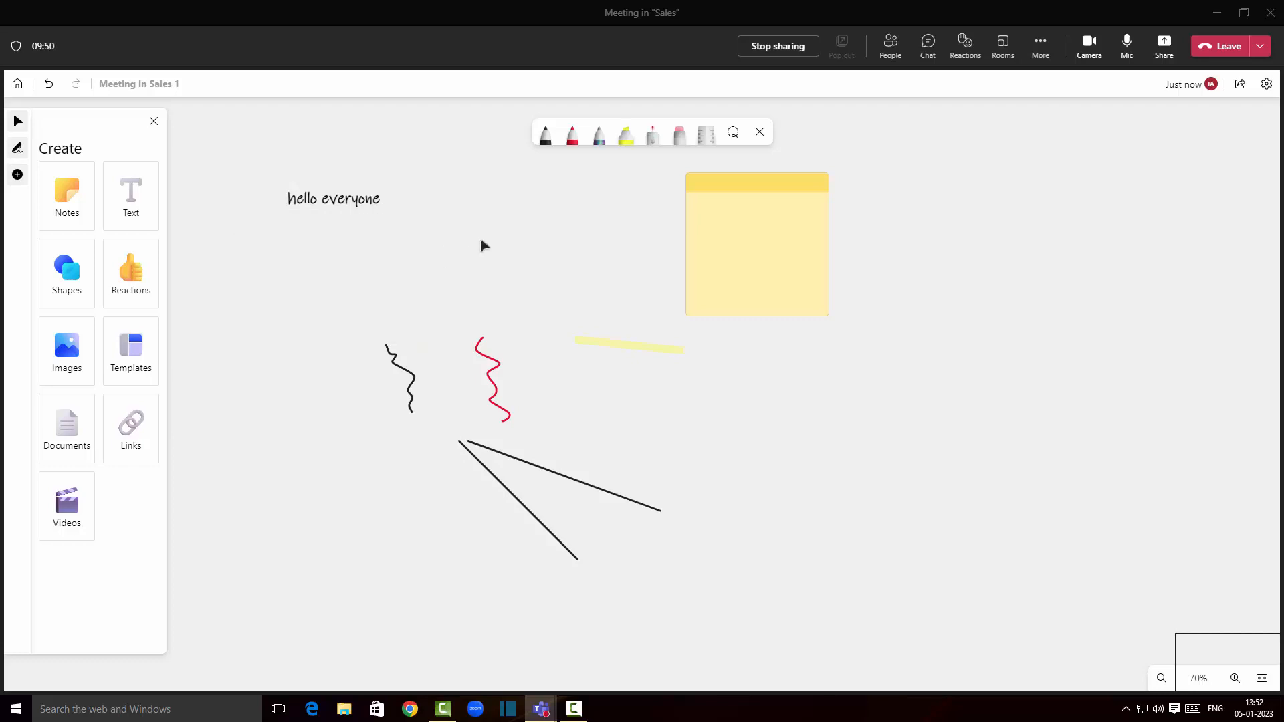
Draw a blue square between the "hello everyone" text and the yellow sticky note.
{"action": "left_click", "coordinate": [61, 288]}
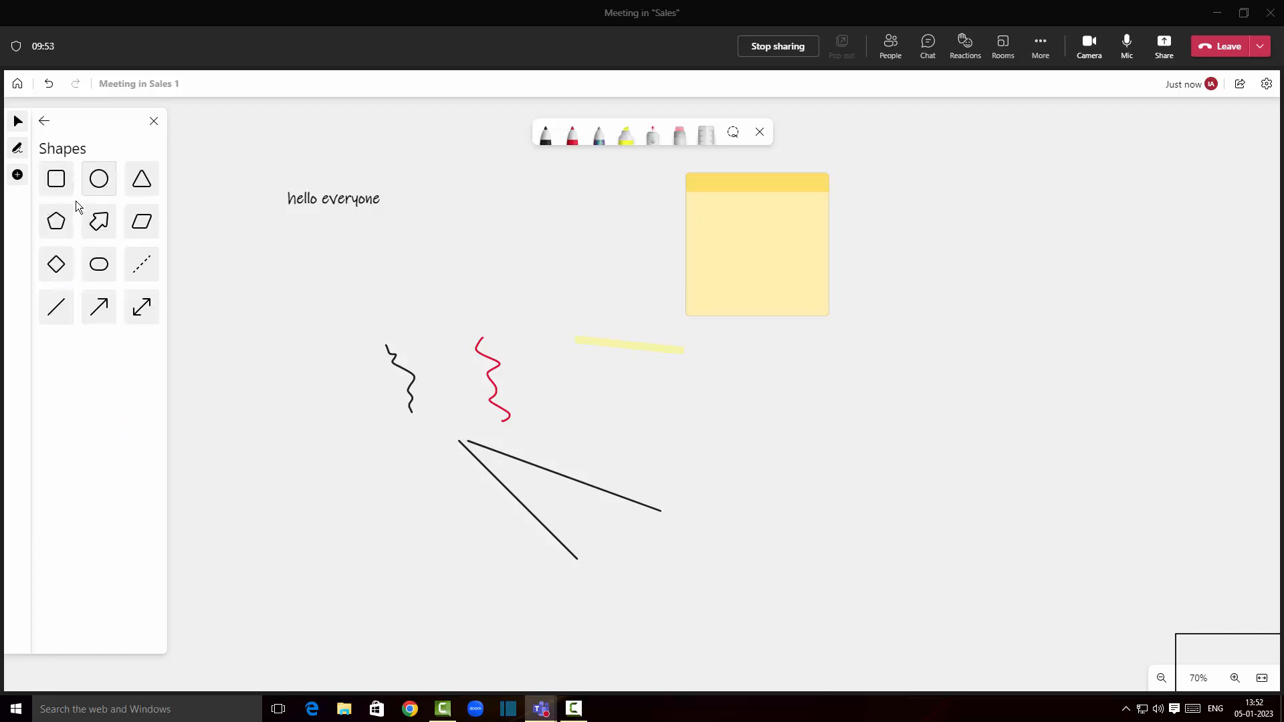
{"action": "left_click", "coordinate": [57, 189]}
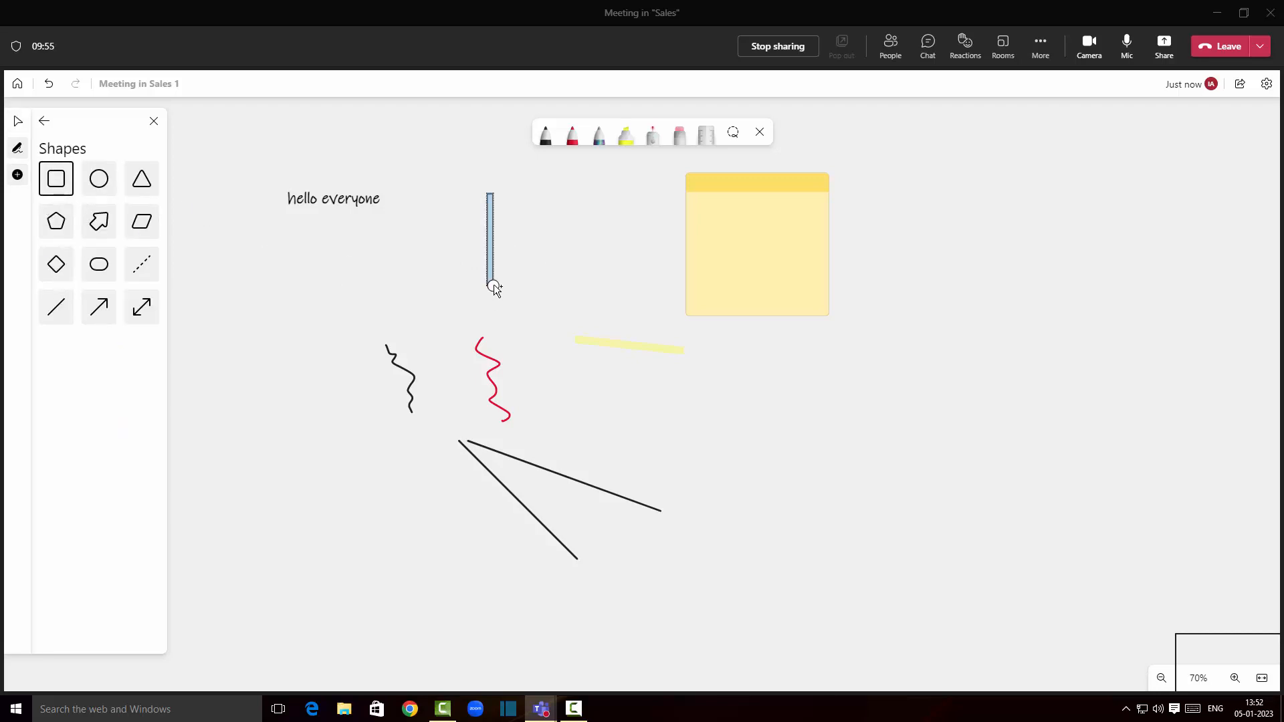
{"action": "left_click_drag", "start_coordinate": [493, 283], "coordinate": [575, 286]}
Draw a large circle to the right of the sticky note, label it "Circle", and return to the creation tools.
{"action": "left_click", "coordinate": [99, 179]}
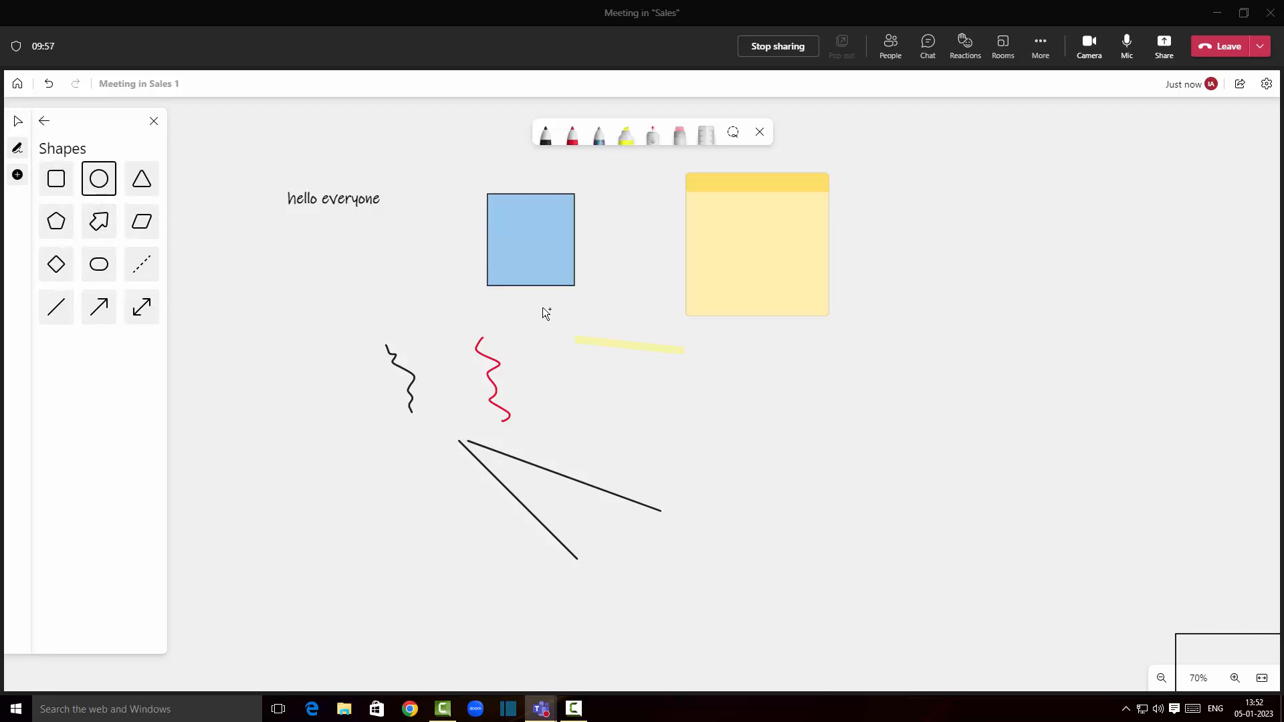
{"action": "left_click_drag", "start_coordinate": [1017, 223], "coordinate": [1176, 394]}
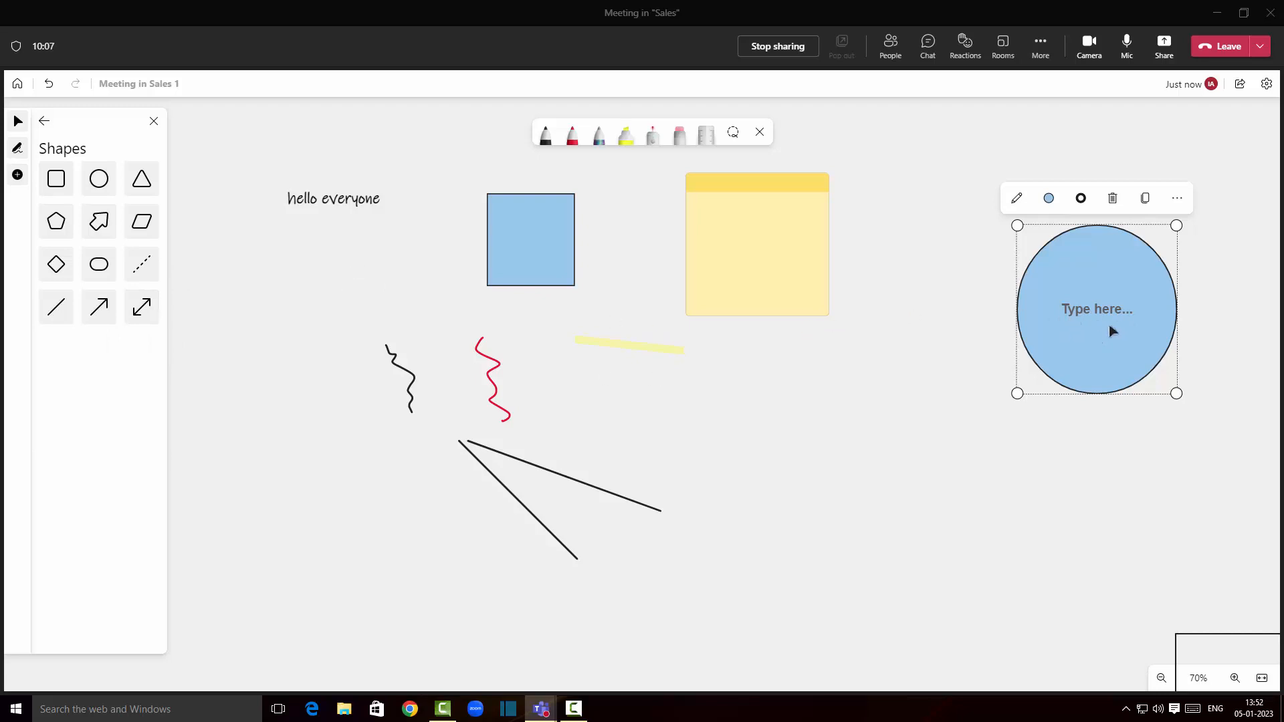
{"action": "left_click", "coordinate": [1073, 309]}
{"action": "type", "text": "Circle"}
{"action": "left_click", "coordinate": [44, 120]}
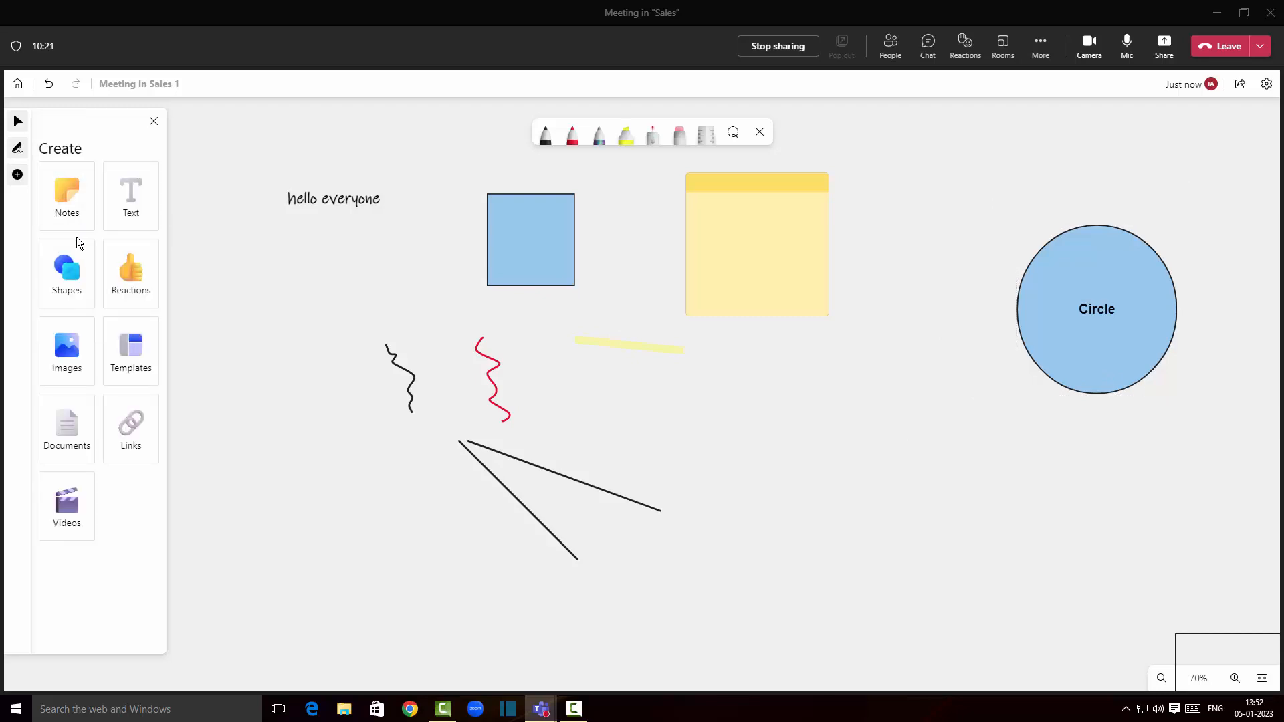
Place a green check mark reaction on the circle's upper-left edge and a thumbs-up reaction inside the blue square.
{"action": "left_click", "coordinate": [138, 288]}
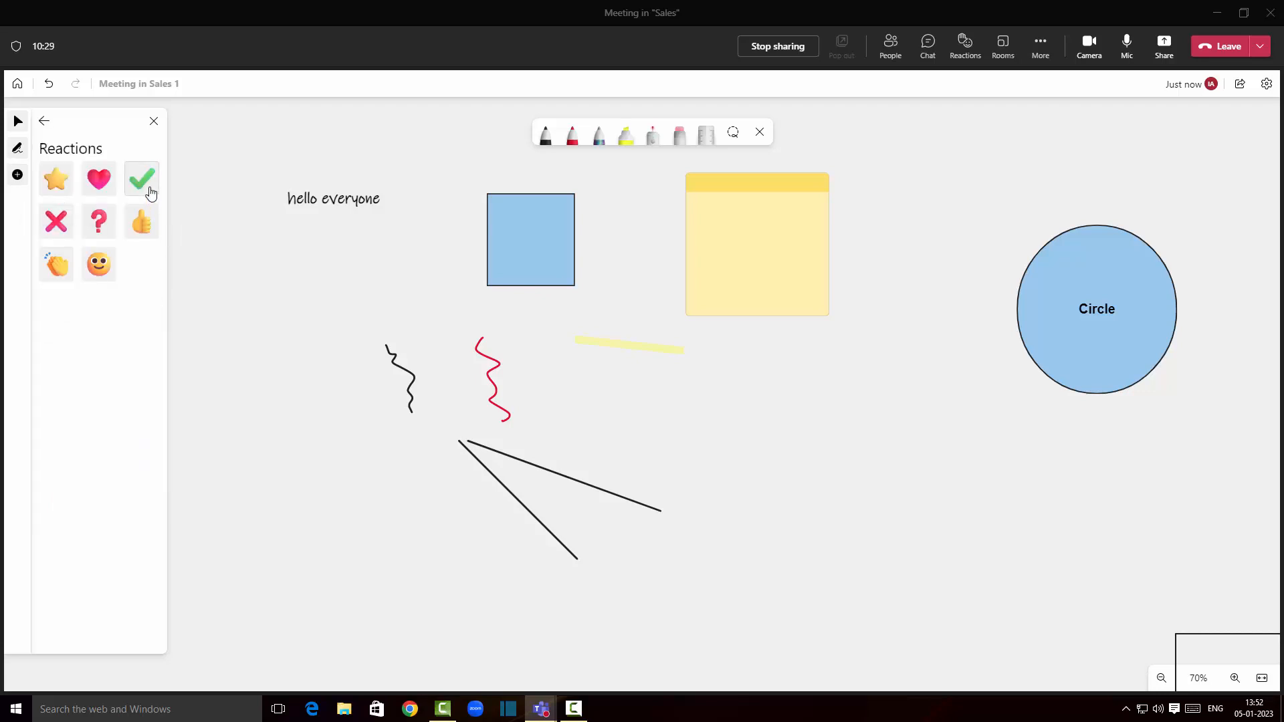
{"action": "left_click", "coordinate": [143, 181]}
{"action": "left_click", "coordinate": [1040, 227]}
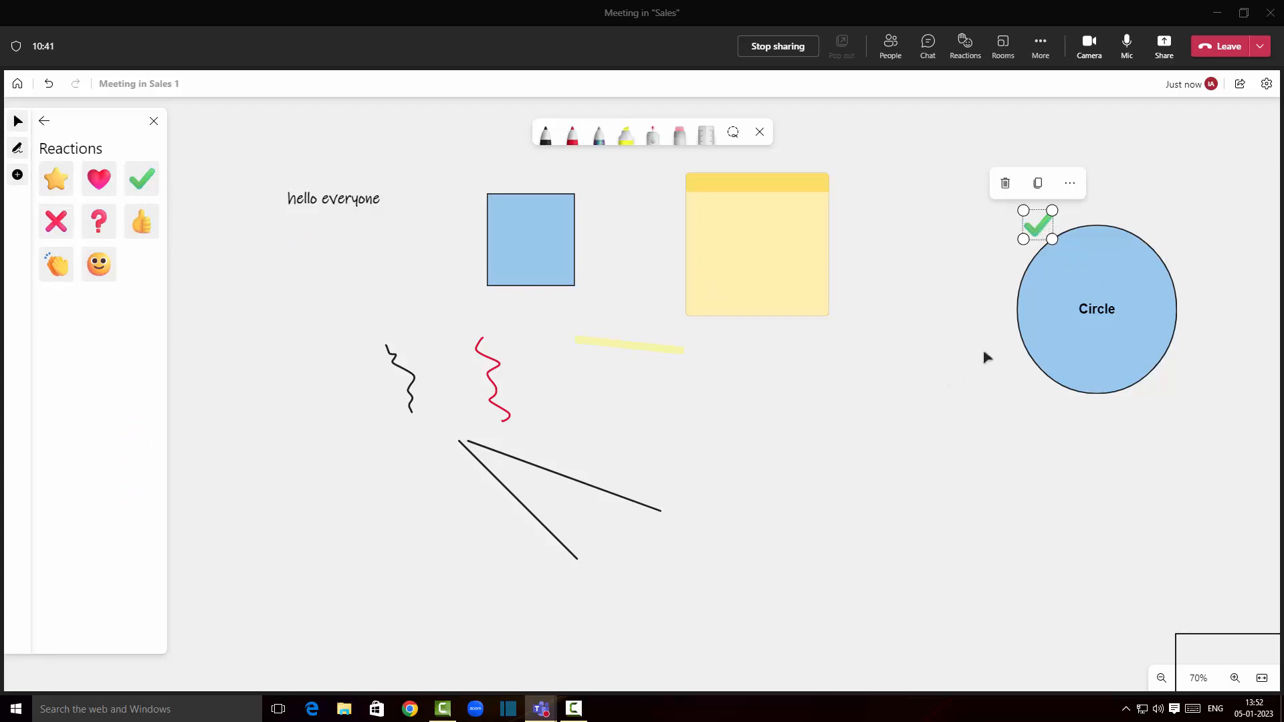
{"action": "left_click", "coordinate": [142, 221]}
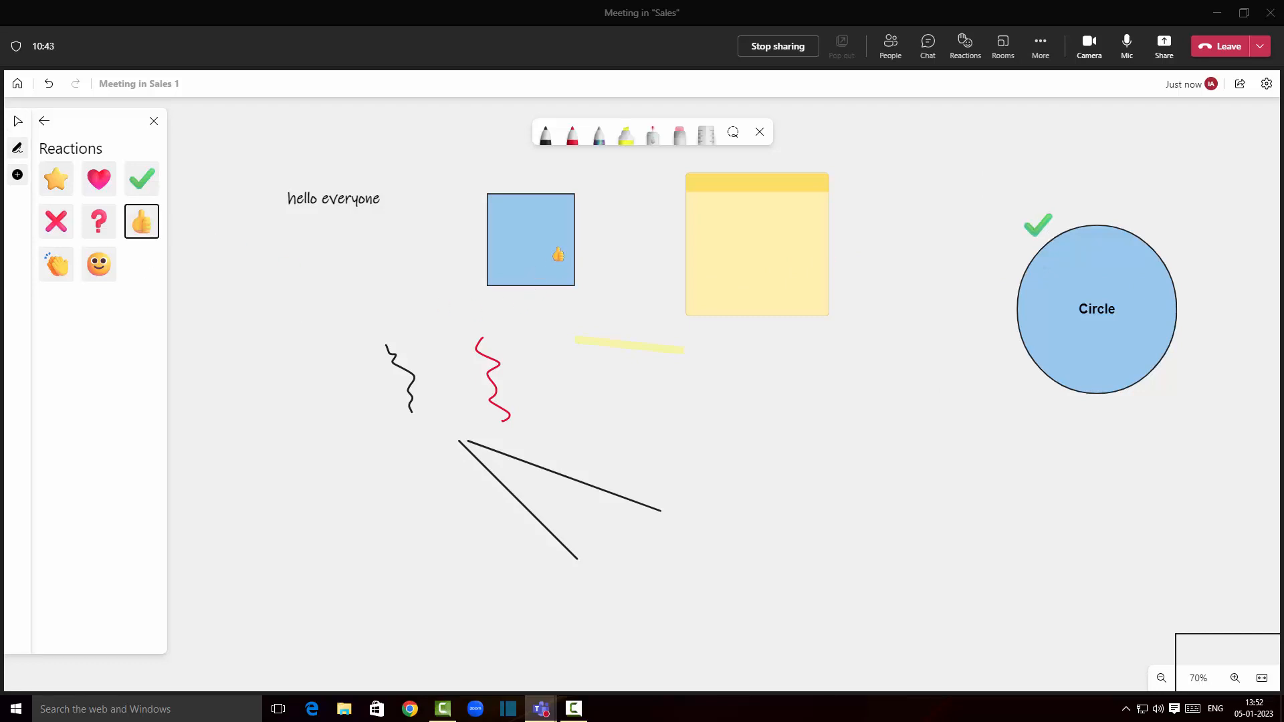
{"action": "left_click", "coordinate": [558, 254]}
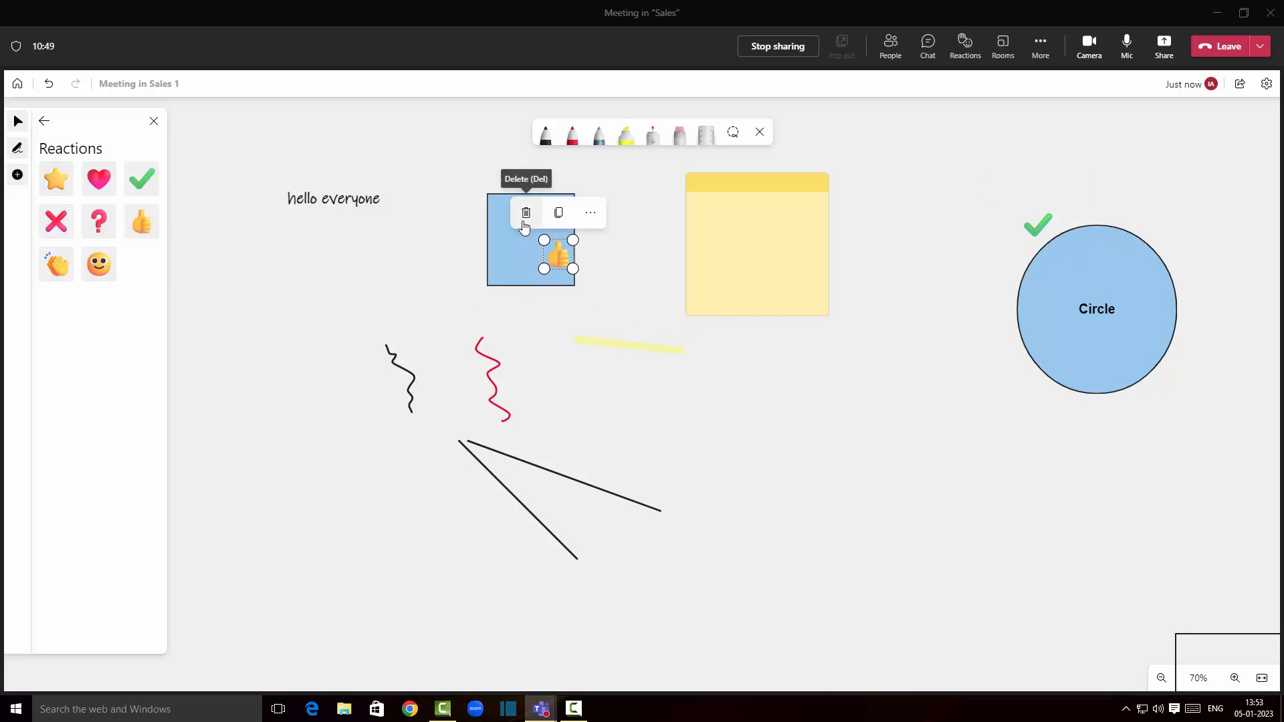
Delete the green check mark from the circle and return to the creation tools.
{"action": "left_click", "coordinate": [1036, 226]}
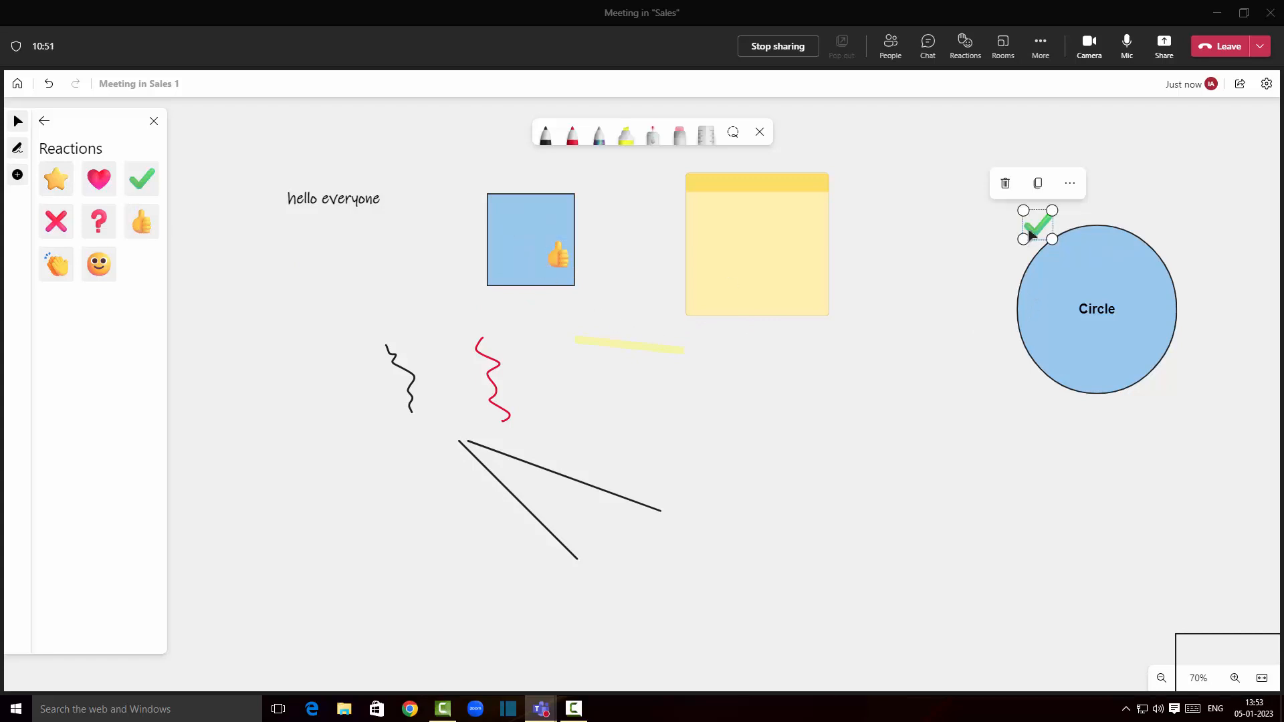
{"action": "left_click", "coordinate": [1005, 182]}
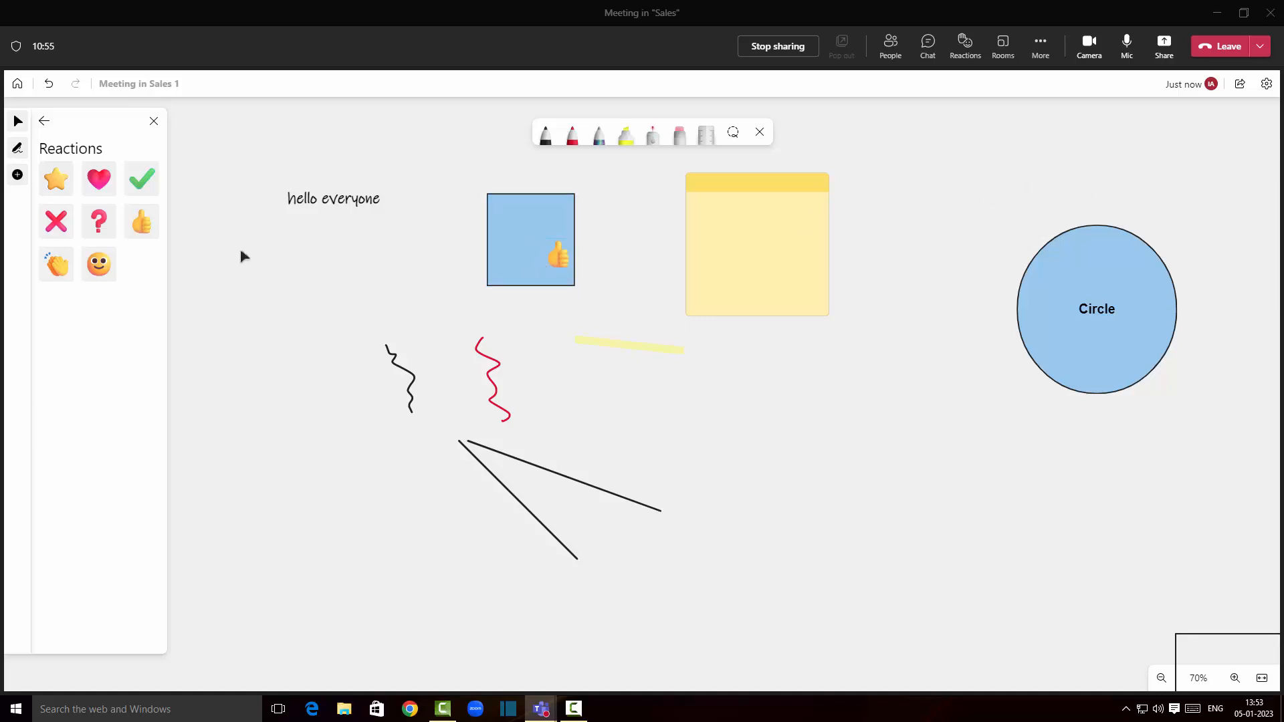
{"action": "left_click", "coordinate": [44, 121]}
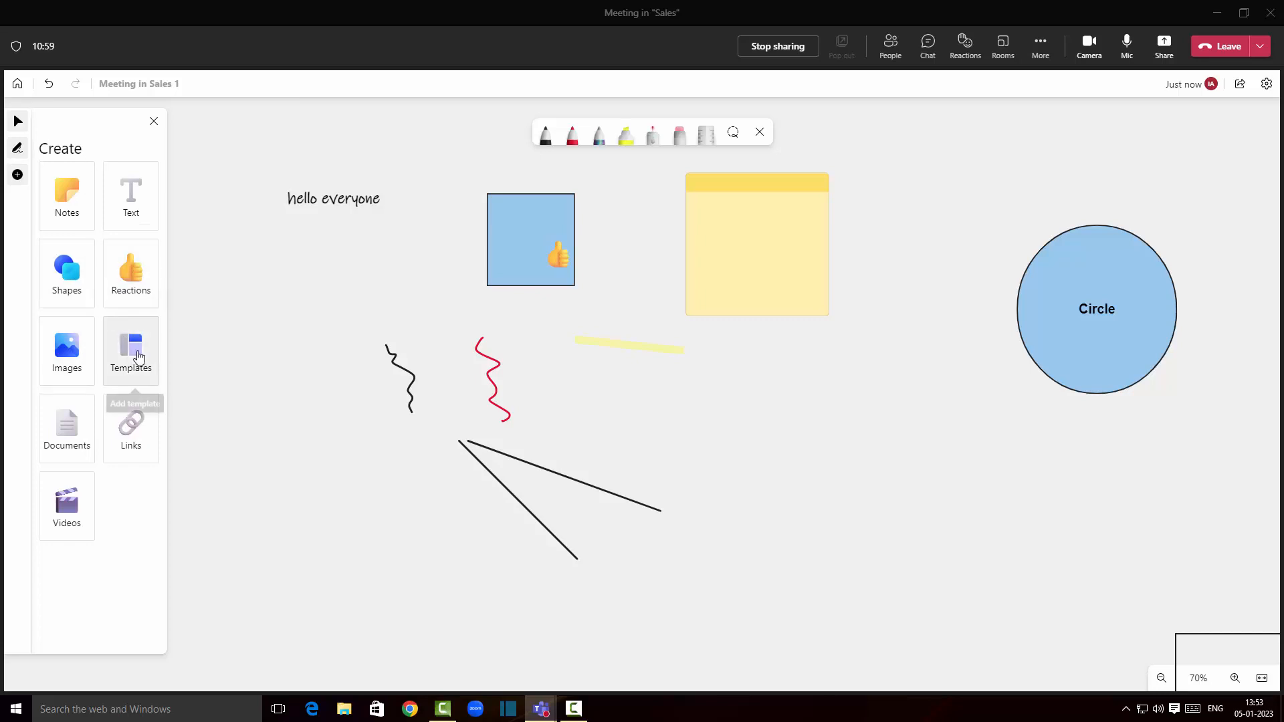
View the options for inserting an image, including from the device, without adding one.
{"action": "left_click", "coordinate": [74, 365]}
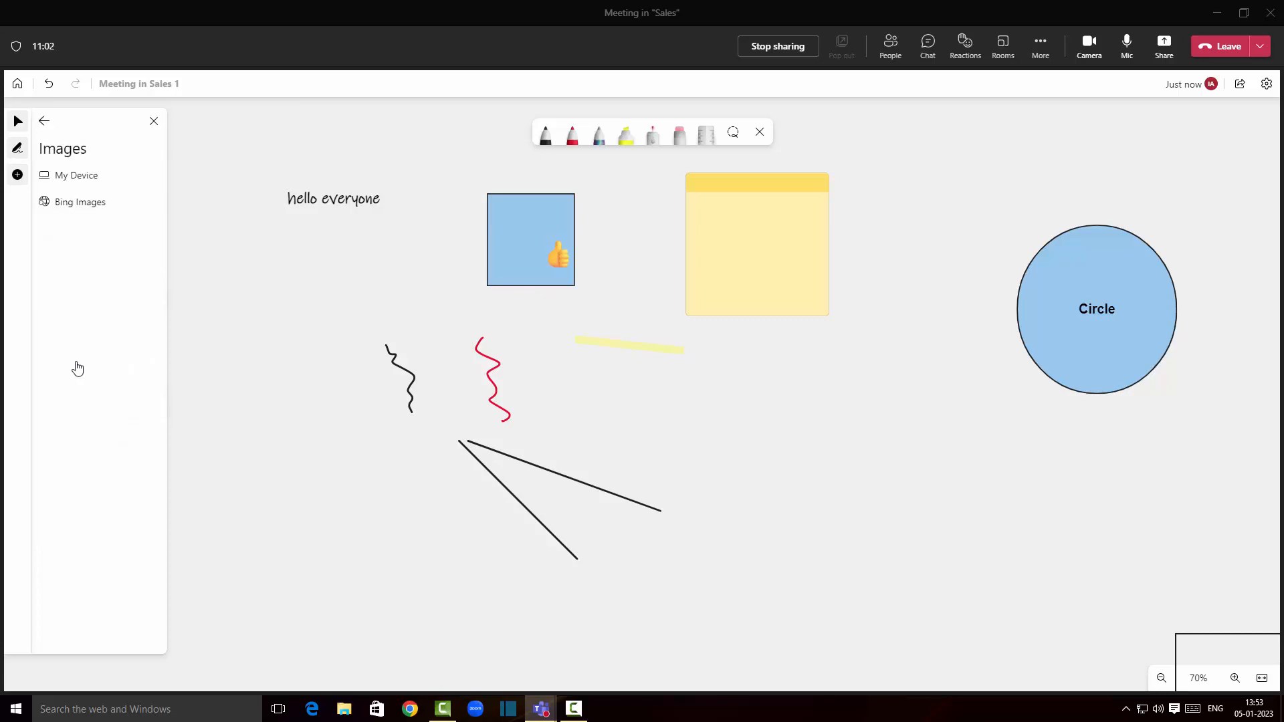
{"action": "left_click", "coordinate": [82, 181]}
{"action": "left_click", "coordinate": [586, 339]}
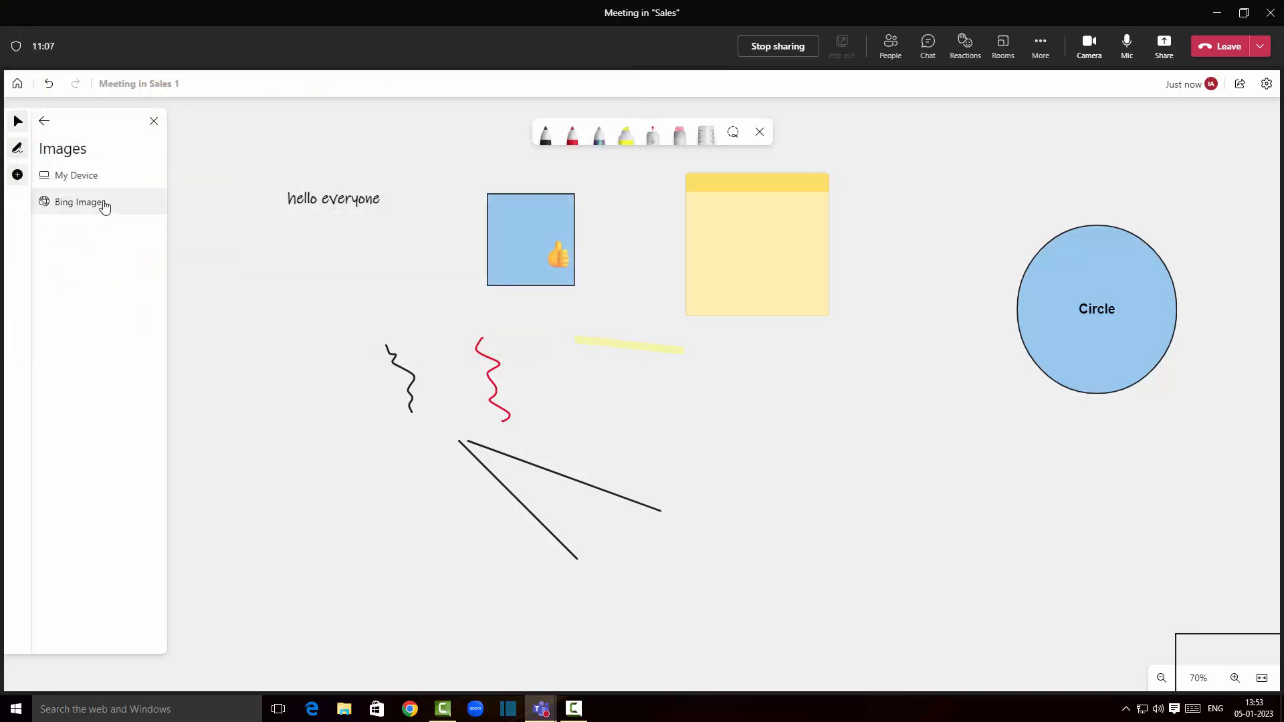
{"action": "left_click", "coordinate": [39, 122]}
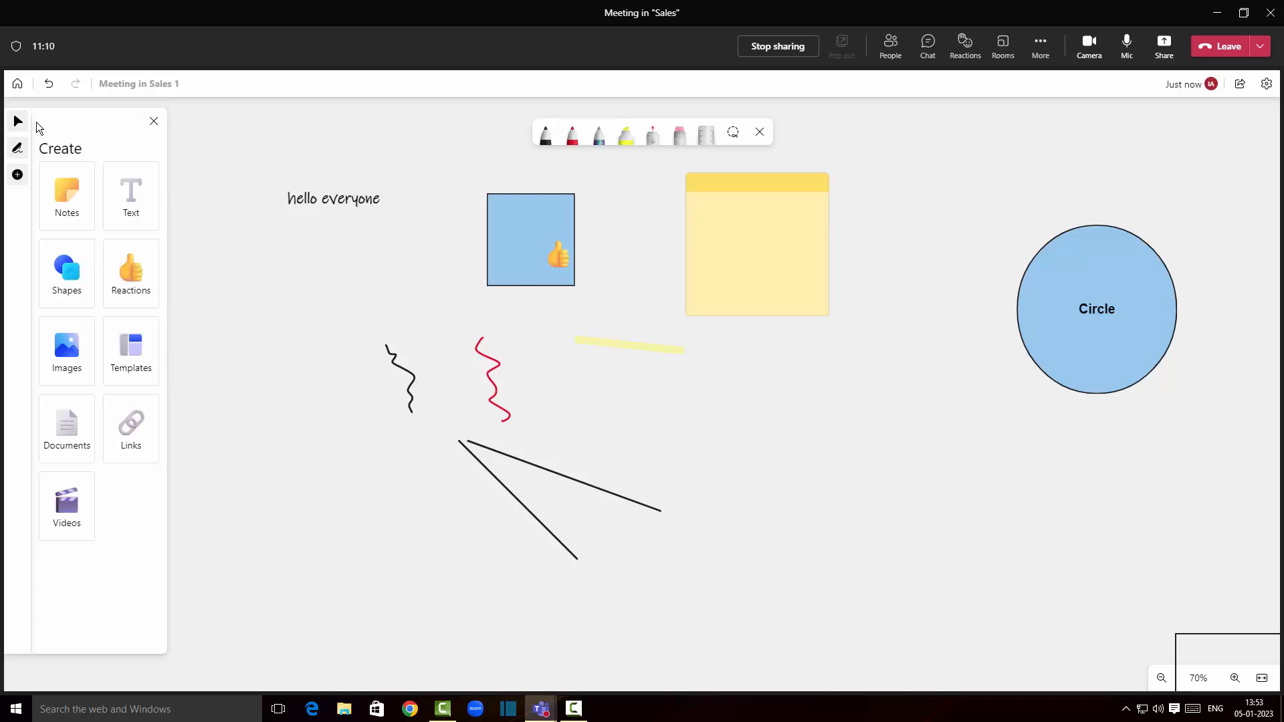
Insert the Topic Brainstorm template from the Brainstorming category.
{"action": "left_click", "coordinate": [131, 361]}
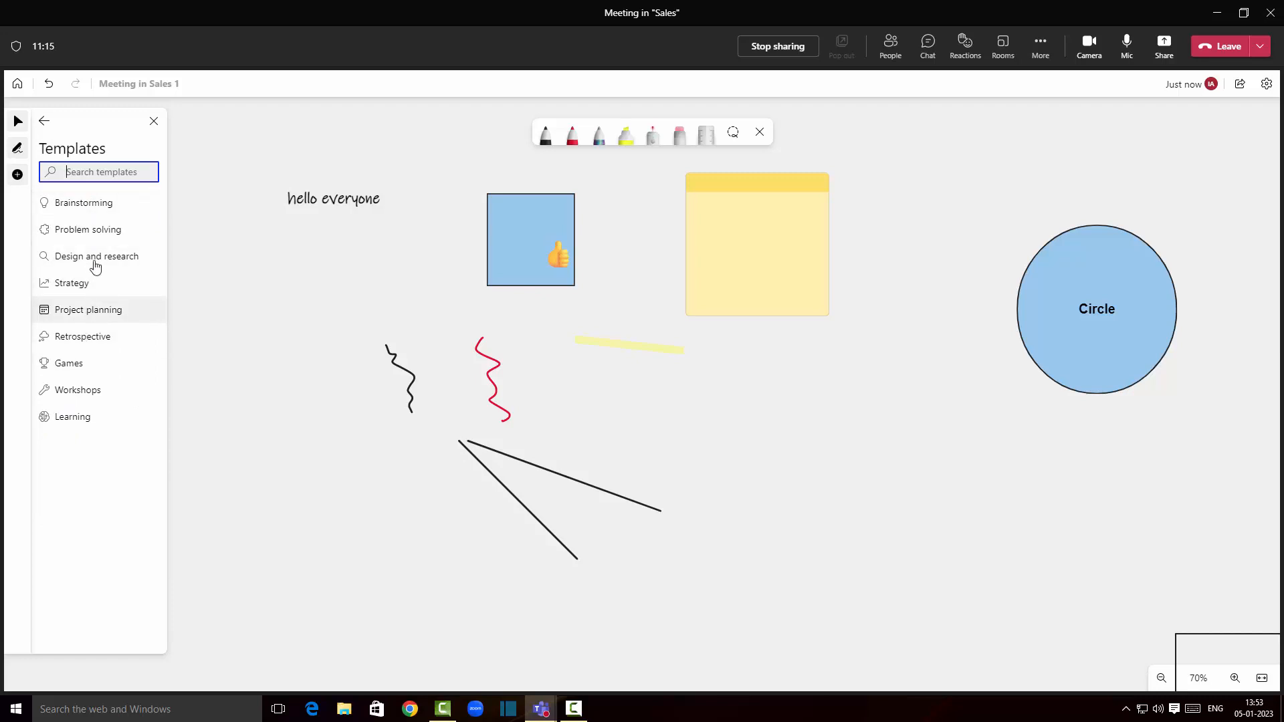
{"action": "left_click", "coordinate": [115, 214]}
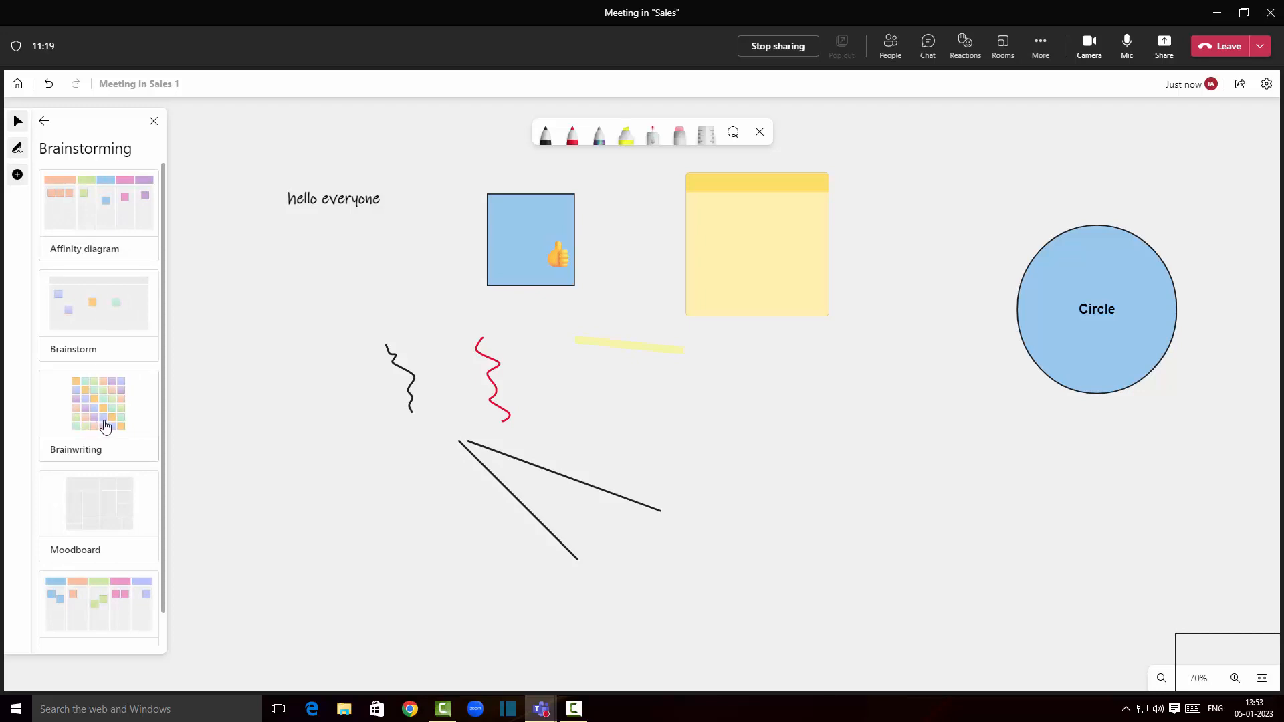
{"action": "scroll", "coordinate": [106, 425], "scroll_direction": "down", "scroll_amount": 1}
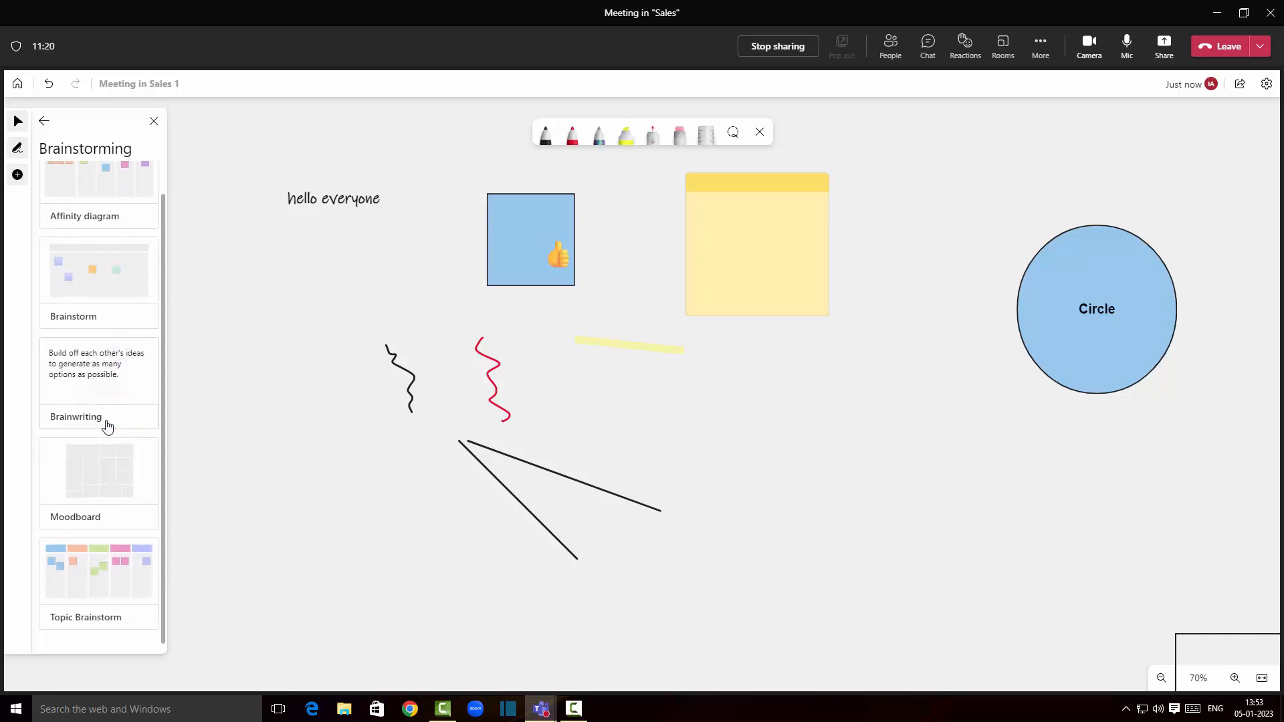
{"action": "left_click", "coordinate": [100, 565]}
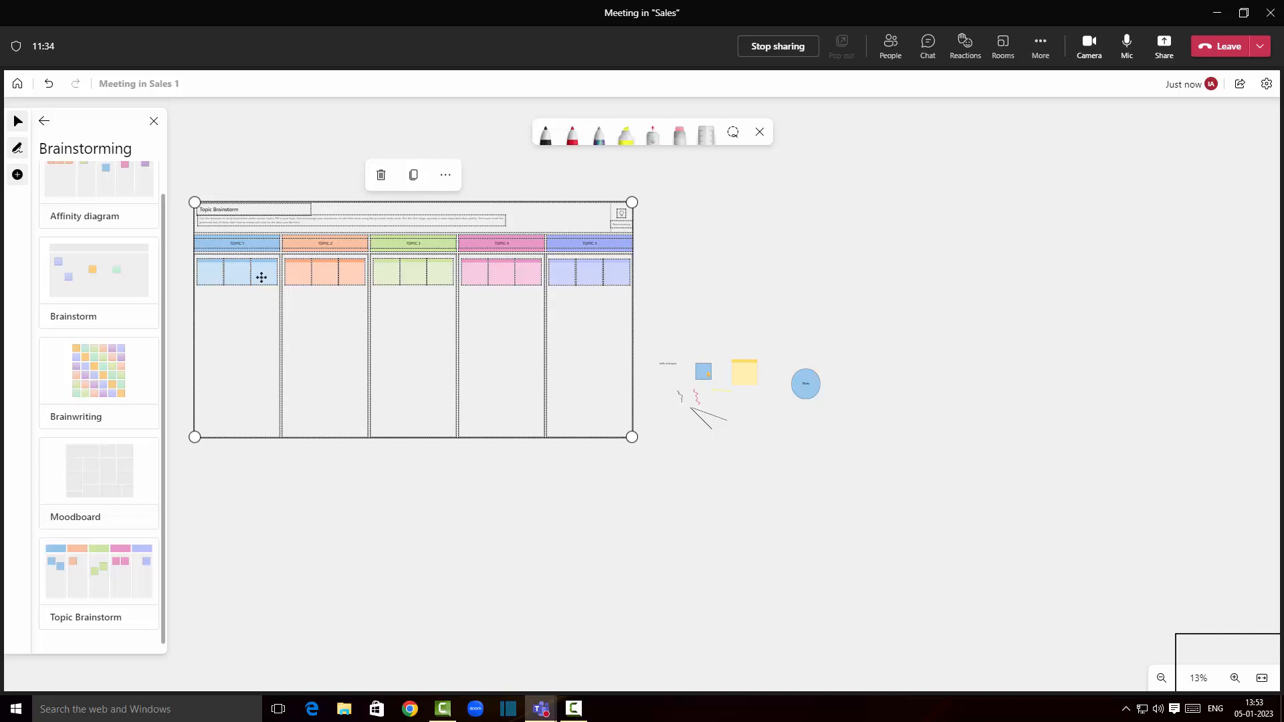
Review the Brainstorming and the Design and research templates, including Empathy map, and return to the creation tools.
{"action": "mouse_move", "coordinate": [105, 359]}
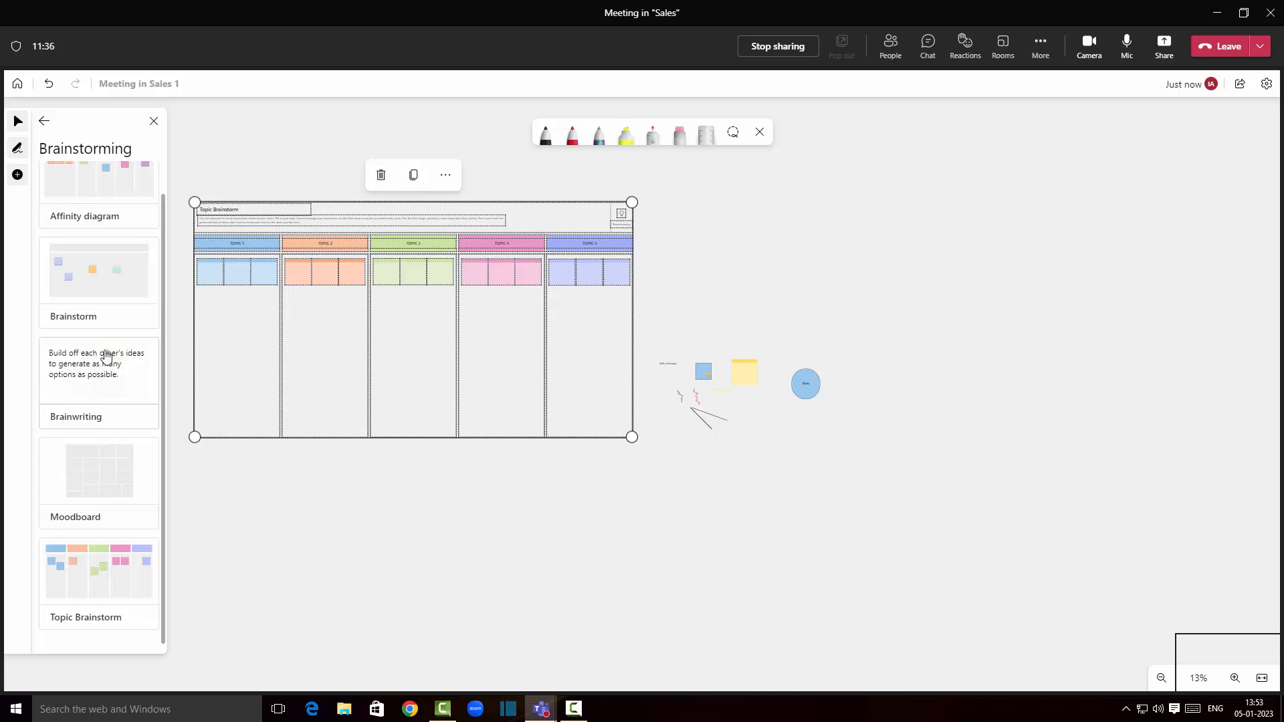
{"action": "scroll", "coordinate": [106, 355], "scroll_direction": "up", "scroll_amount": 1}
{"action": "left_click", "coordinate": [45, 122]}
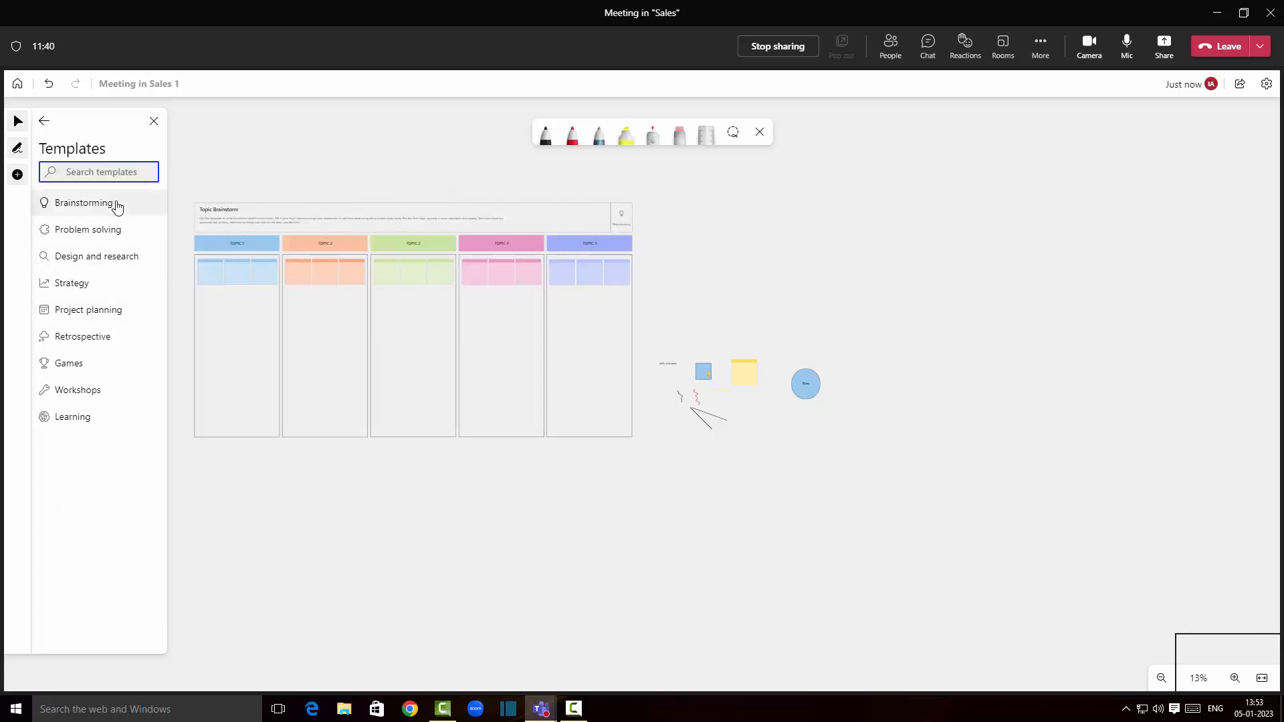
{"action": "left_click", "coordinate": [111, 256]}
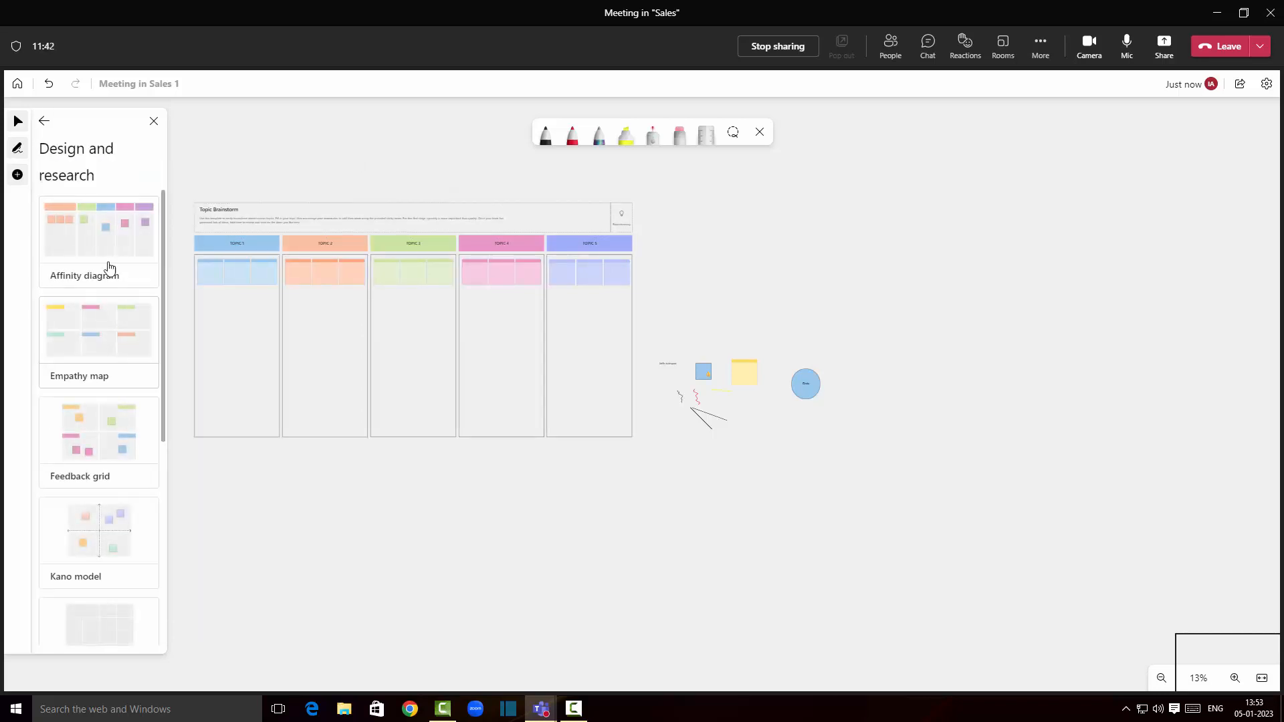
{"action": "mouse_move", "coordinate": [117, 353]}
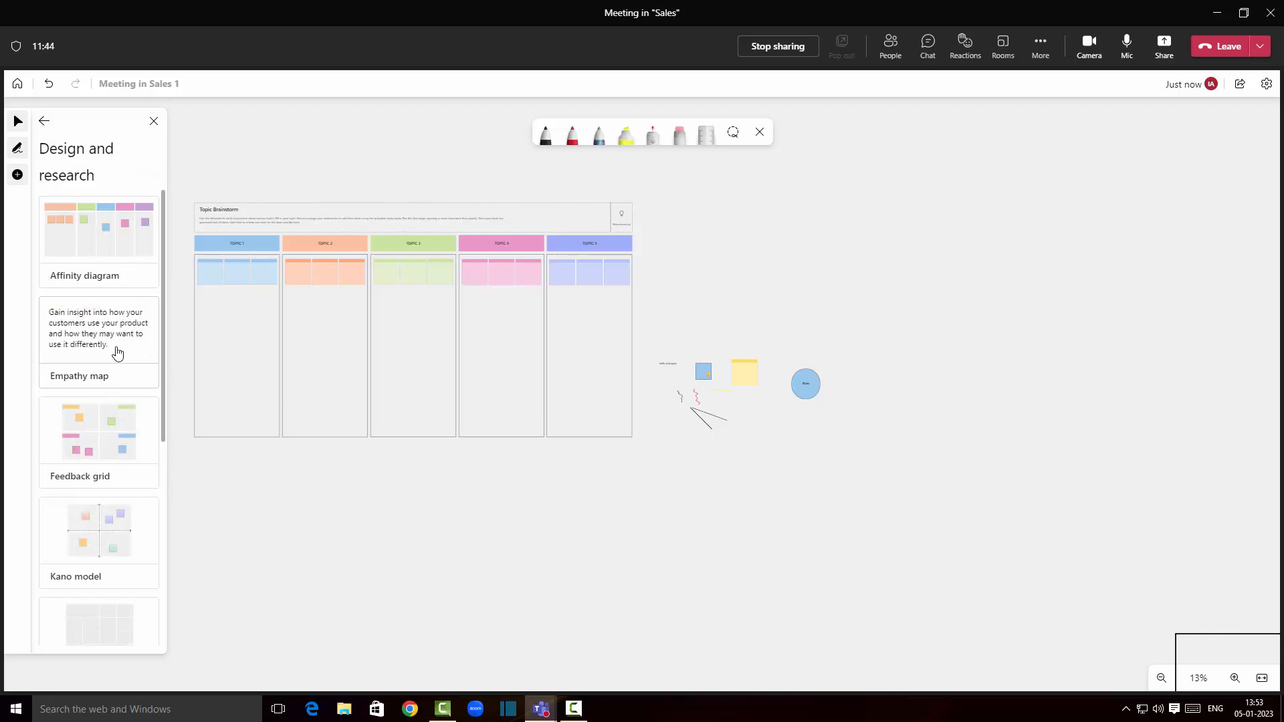
{"action": "left_click", "coordinate": [45, 123]}
{"action": "left_click", "coordinate": [42, 123]}
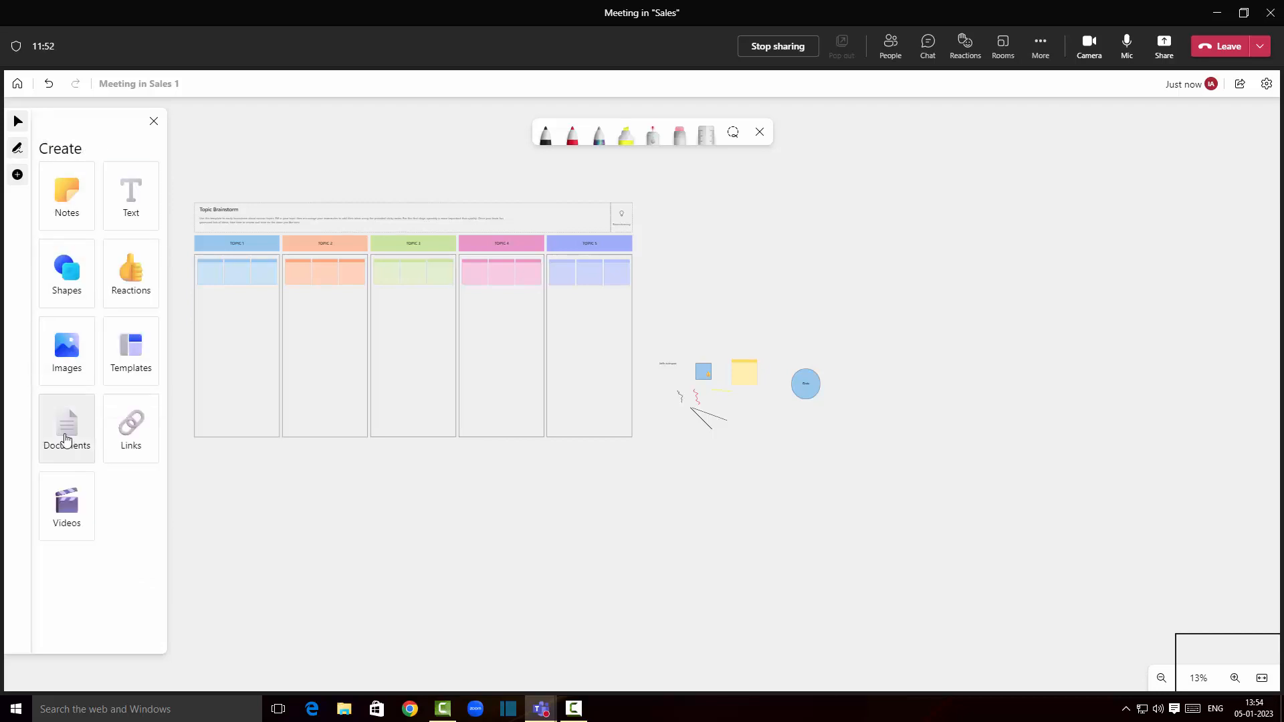
Browse My files, the Whiteboards folder, recent files and the shared libraries for a document to insert, without picking one.
{"action": "left_click", "coordinate": [64, 431]}
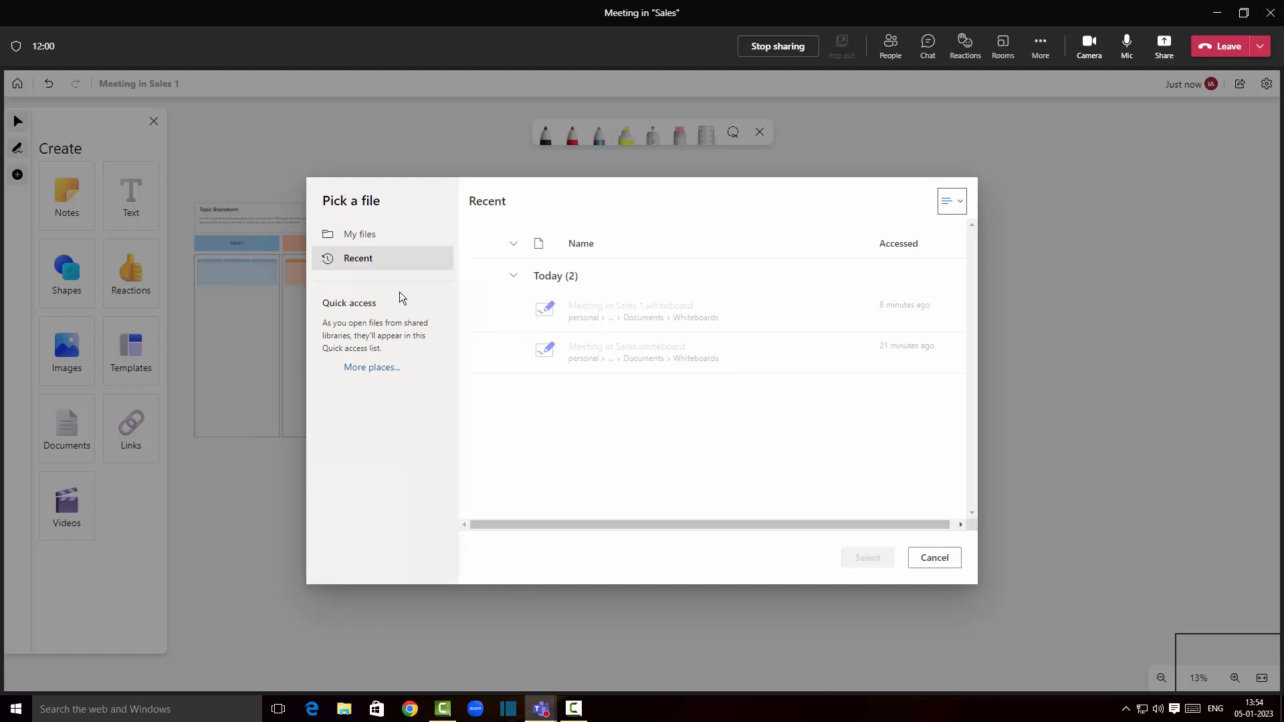
{"action": "left_click", "coordinate": [399, 243]}
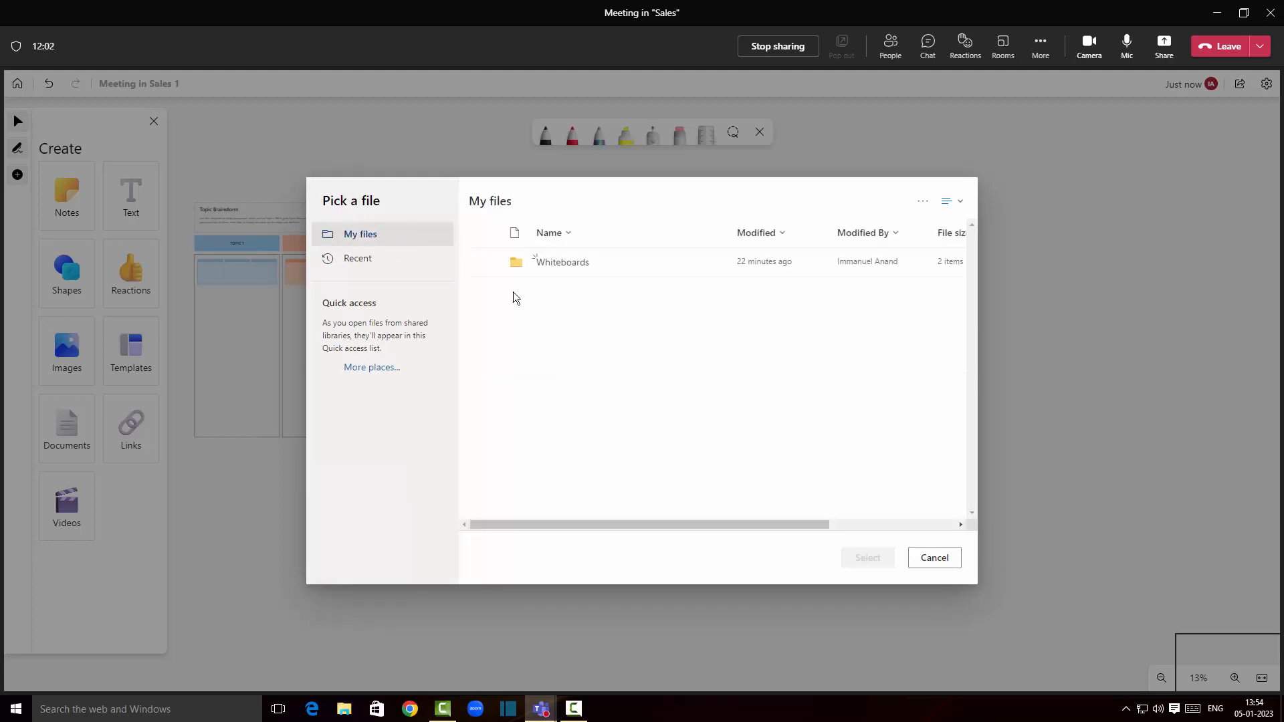
{"action": "left_click", "coordinate": [584, 267]}
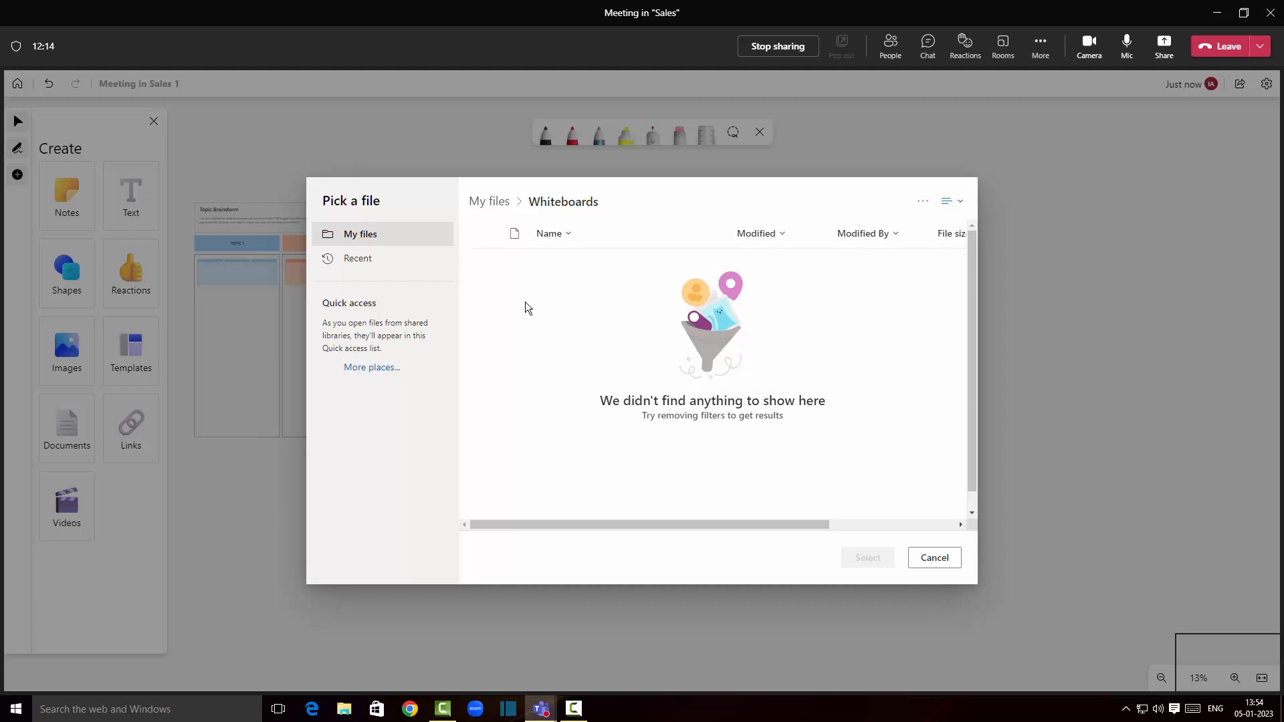
{"action": "left_click", "coordinate": [397, 270]}
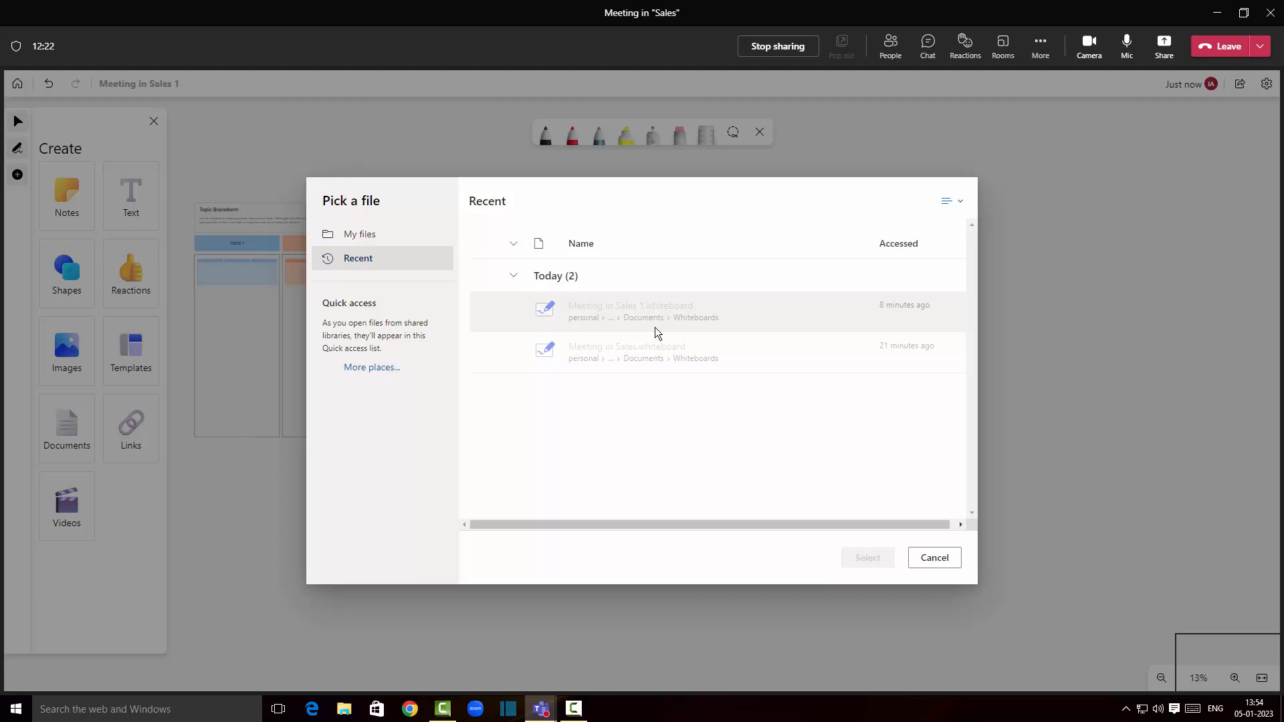
{"action": "left_click", "coordinate": [381, 377]}
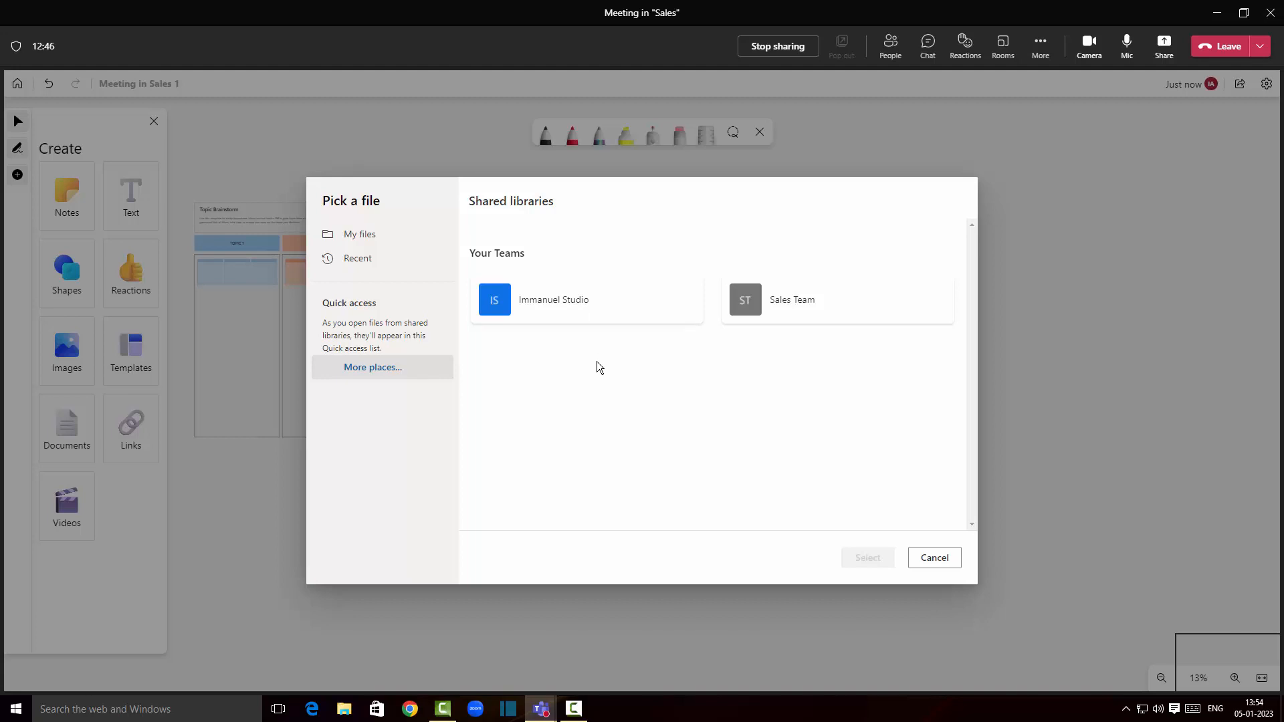
{"action": "left_click", "coordinate": [931, 559]}
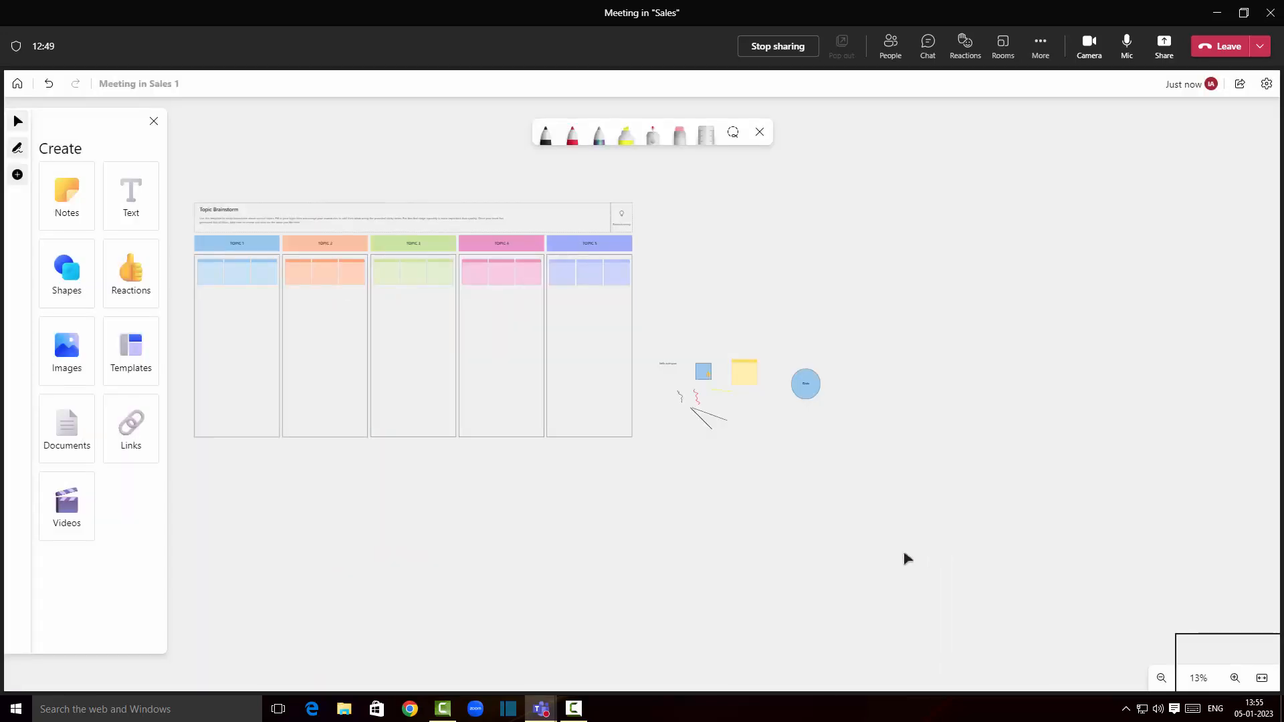
{"action": "left_click", "coordinate": [129, 428]}
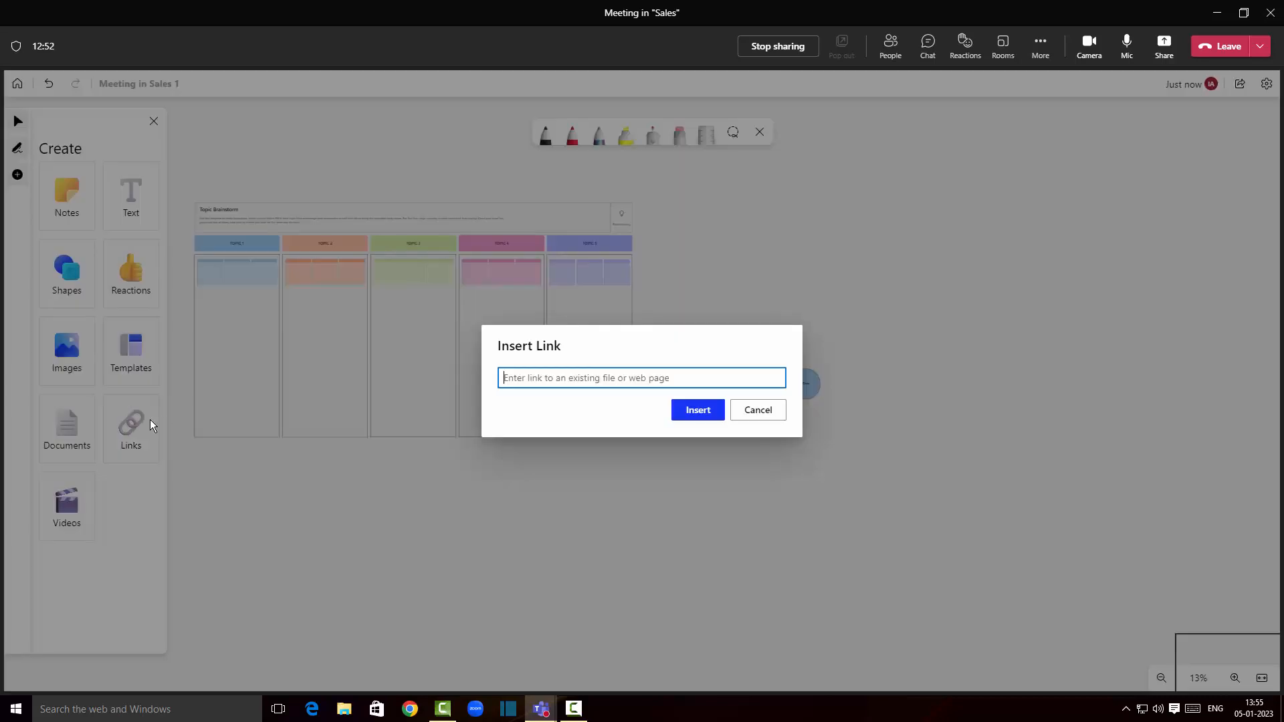
{"action": "type", "text": "h"}
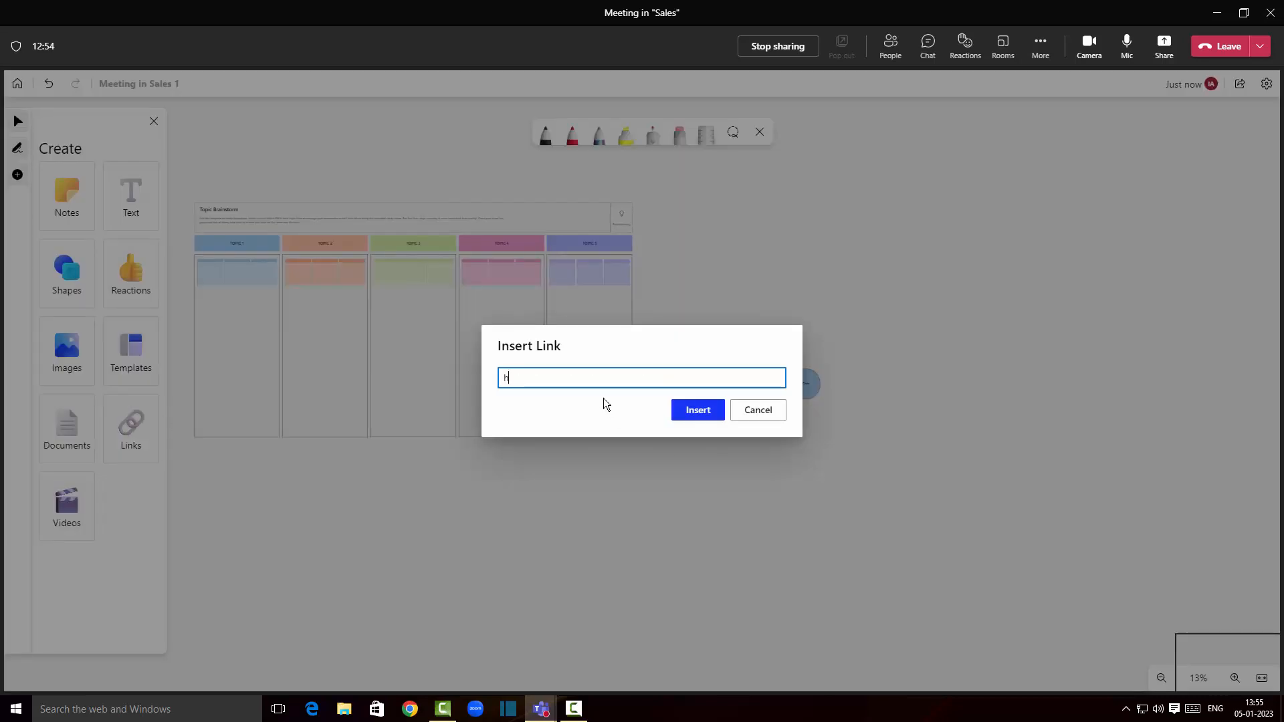
{"action": "type", "text": "ttps://www.yelp.com"}
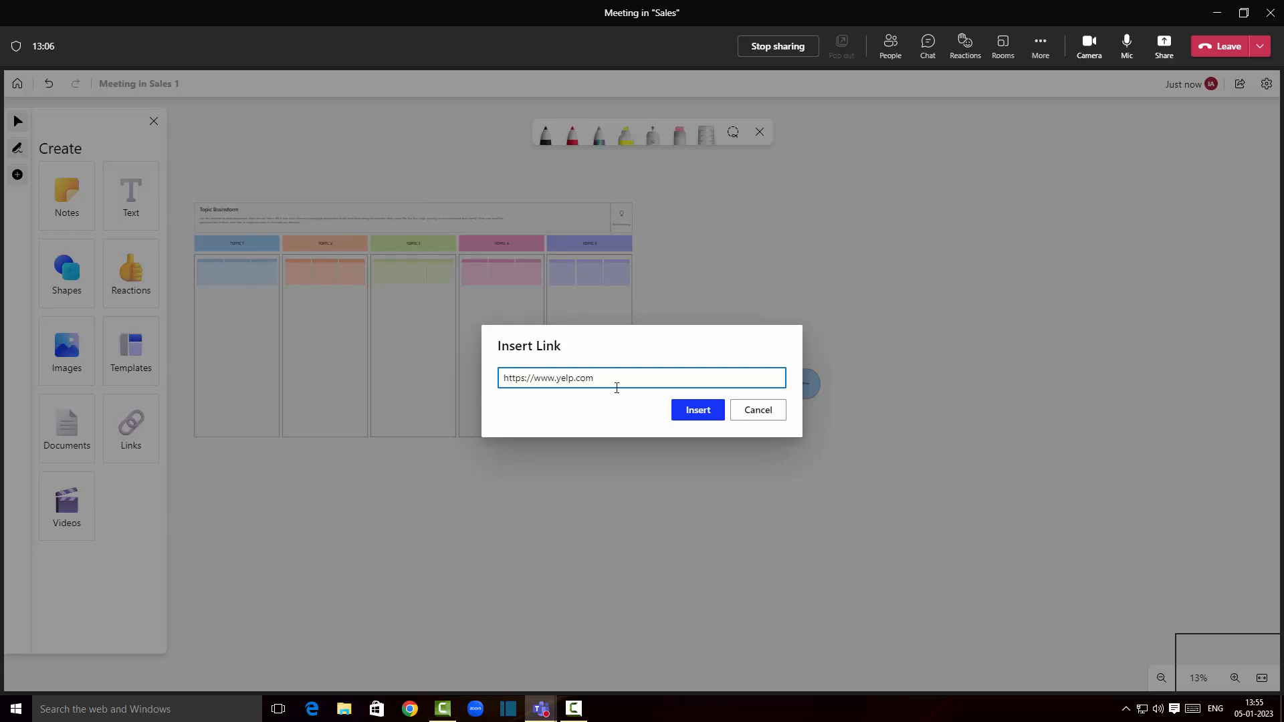
{"action": "left_click", "coordinate": [674, 410]}
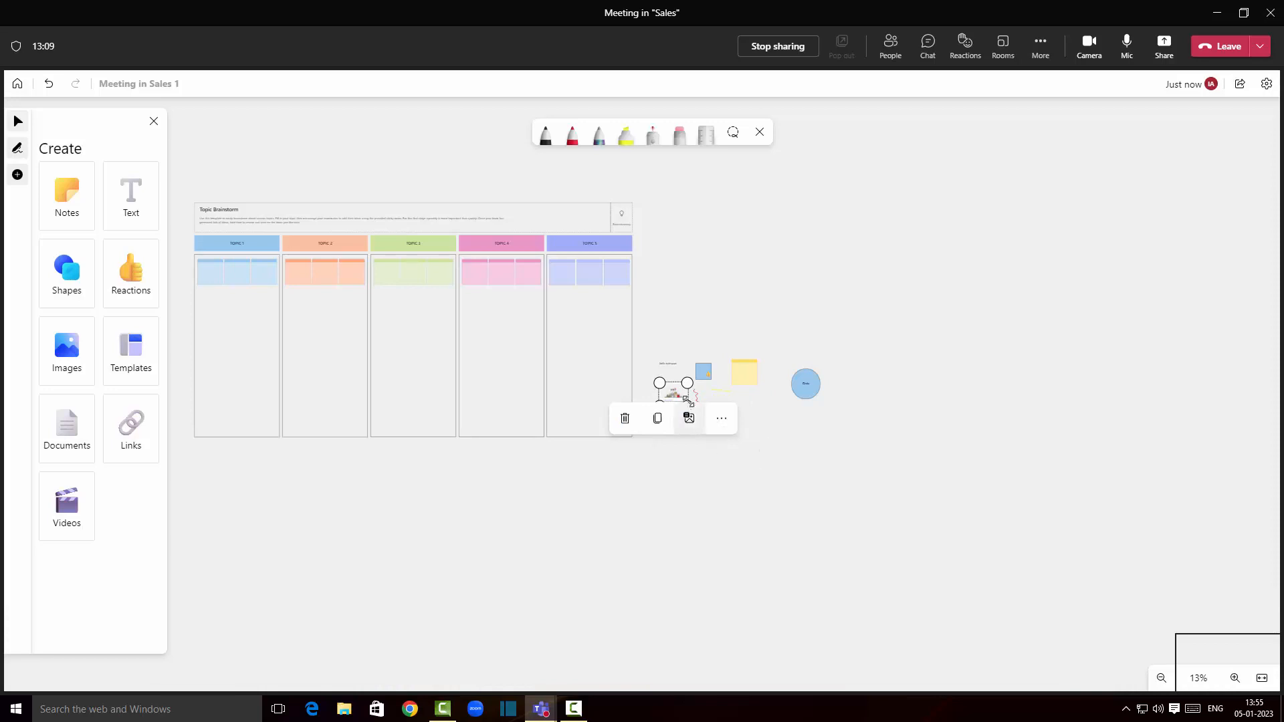
Move the Yelp link card to the empty area above the blue circle and enlarge it to several times its size.
{"action": "left_click_drag", "start_coordinate": [680, 398], "coordinate": [839, 309]}
{"action": "scroll", "coordinate": [850, 319], "scroll_direction": "up", "scroll_amount": 1}
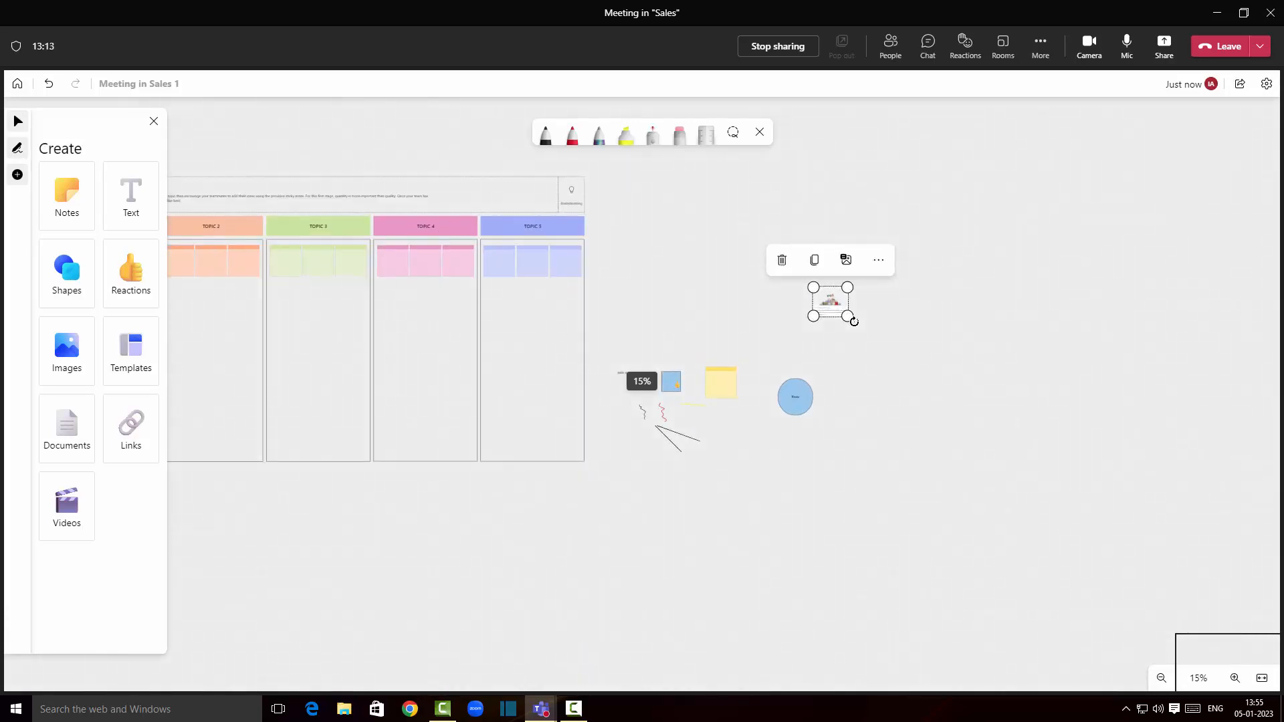
{"action": "scroll", "coordinate": [849, 315], "scroll_direction": "up", "scroll_amount": 6}
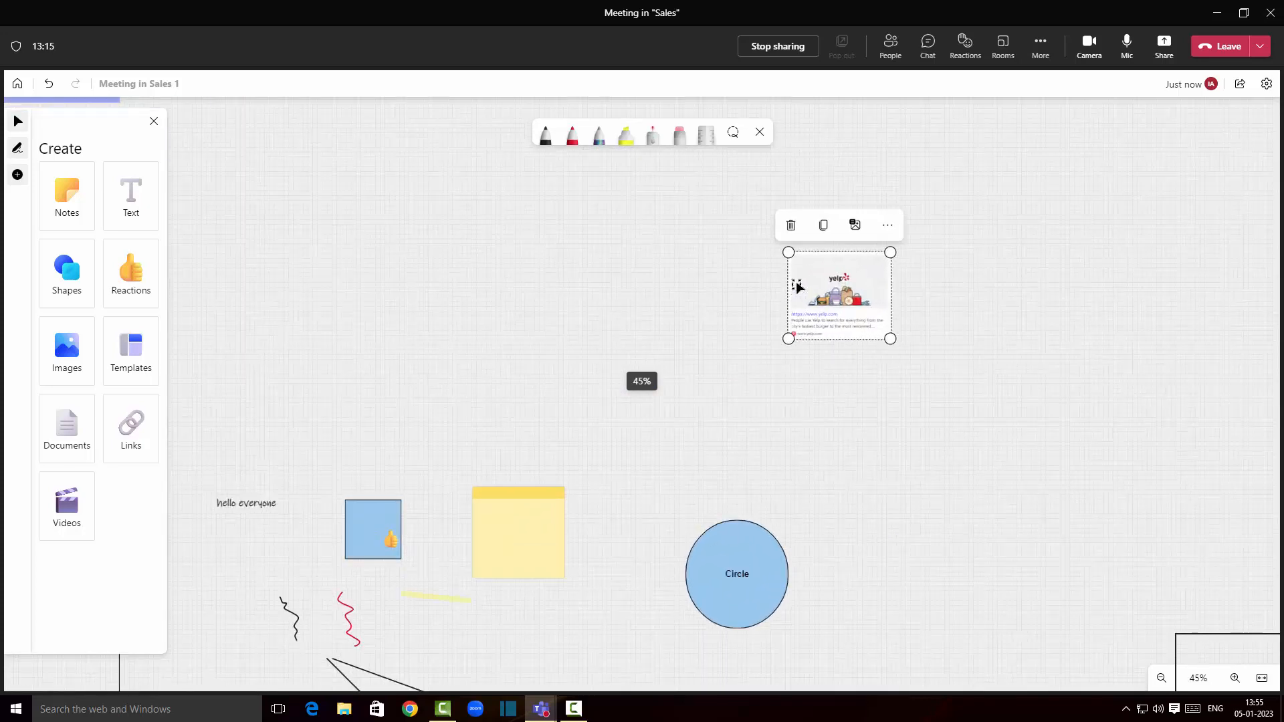
{"action": "scroll", "coordinate": [796, 286], "scroll_direction": "up", "scroll_amount": 2}
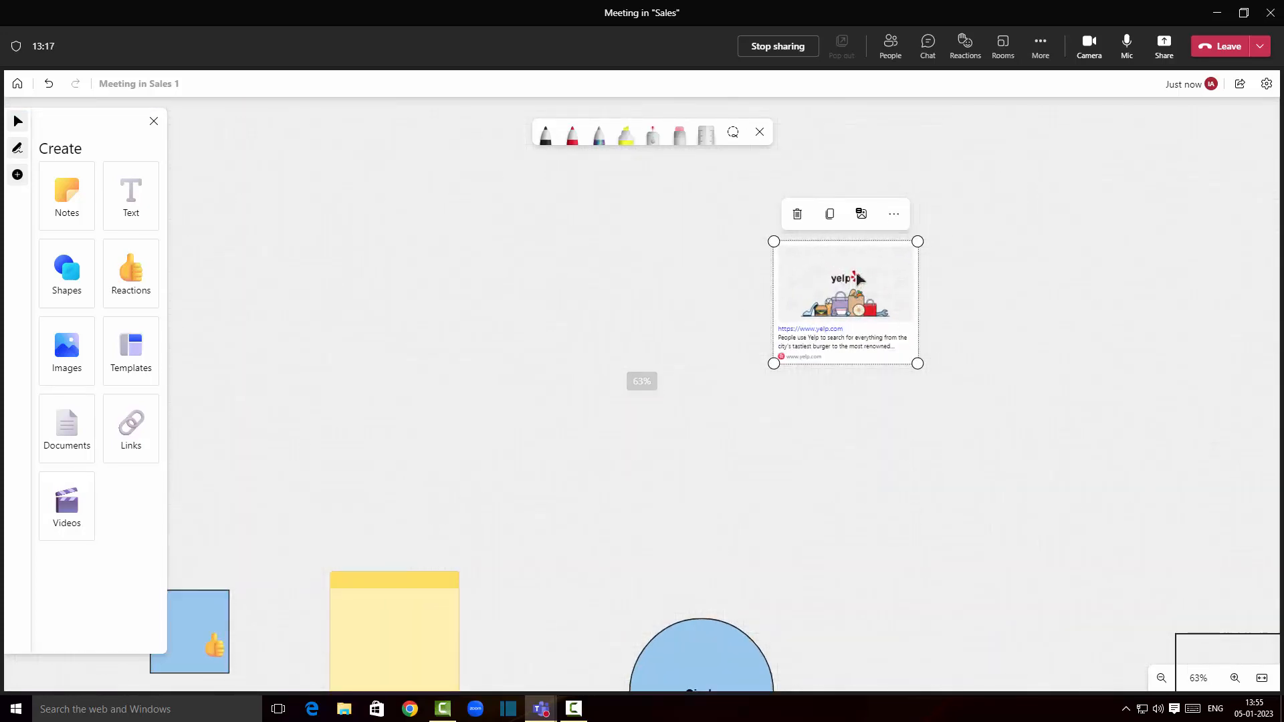
{"action": "left_click_drag", "start_coordinate": [917, 240], "coordinate": [1052, 193]}
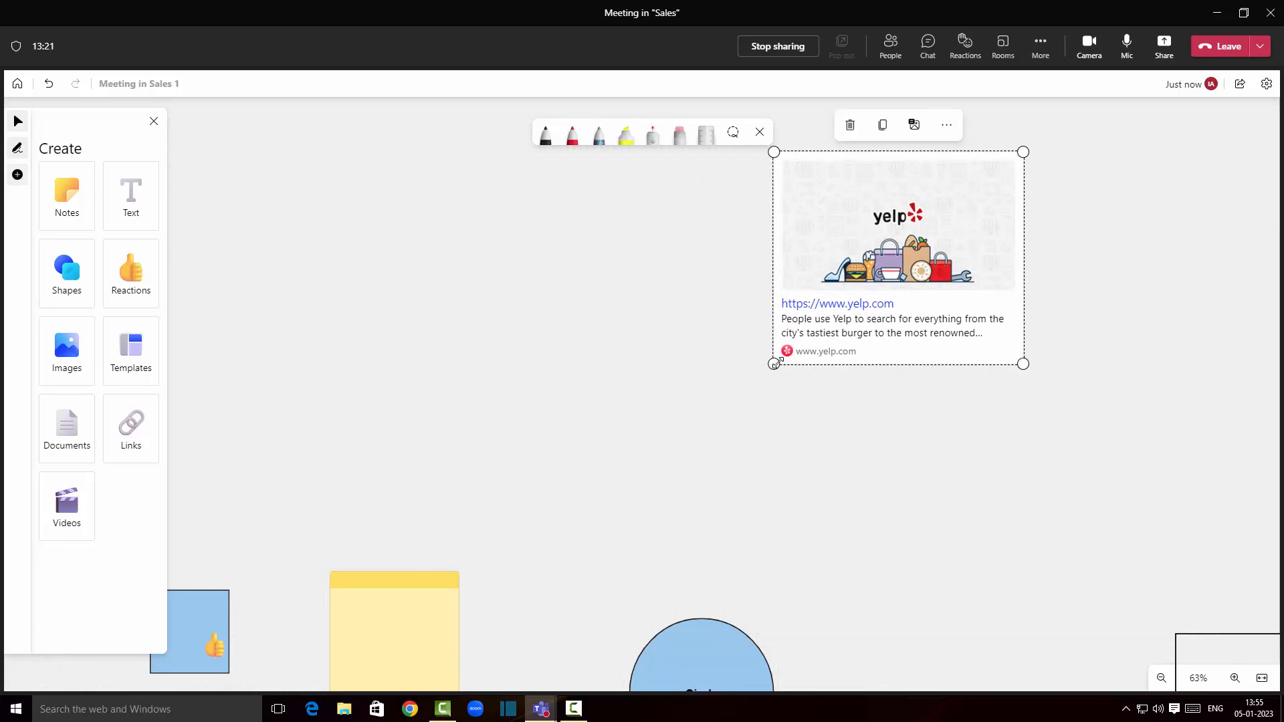
{"action": "left_click_drag", "start_coordinate": [775, 363], "coordinate": [701, 452]}
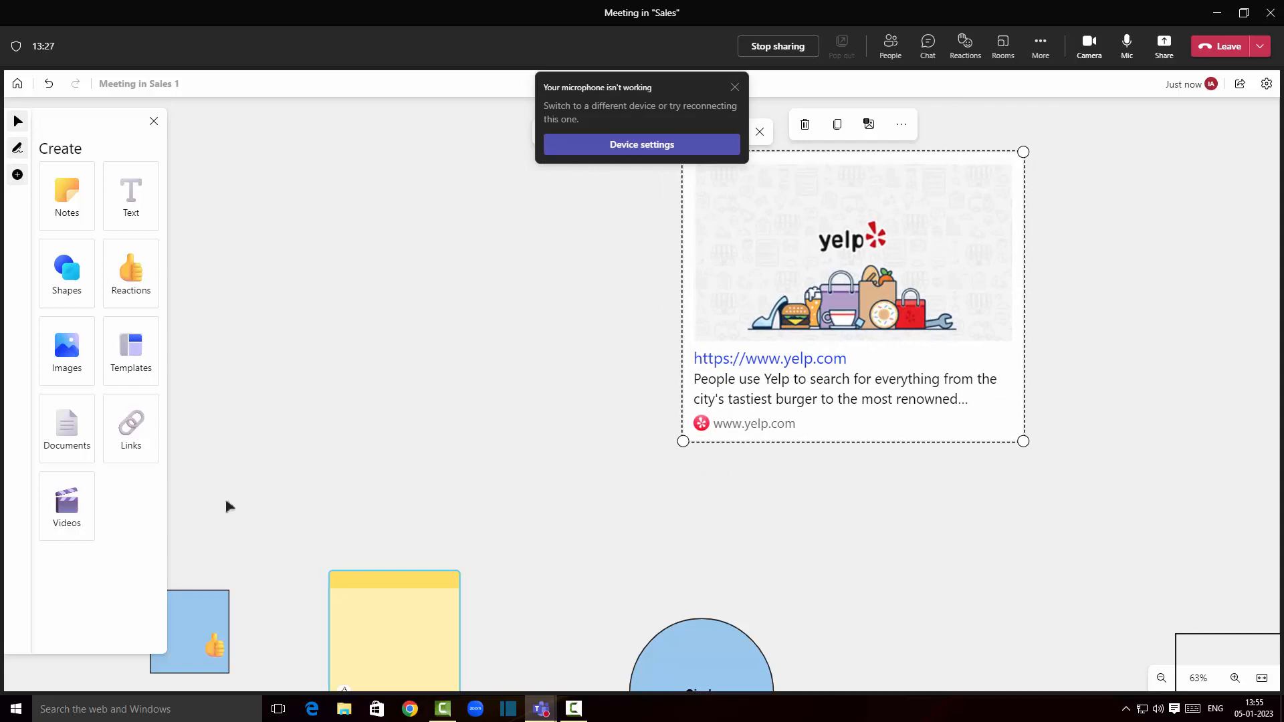
View the option for adding an online video, without adding one.
{"action": "left_click", "coordinate": [67, 525]}
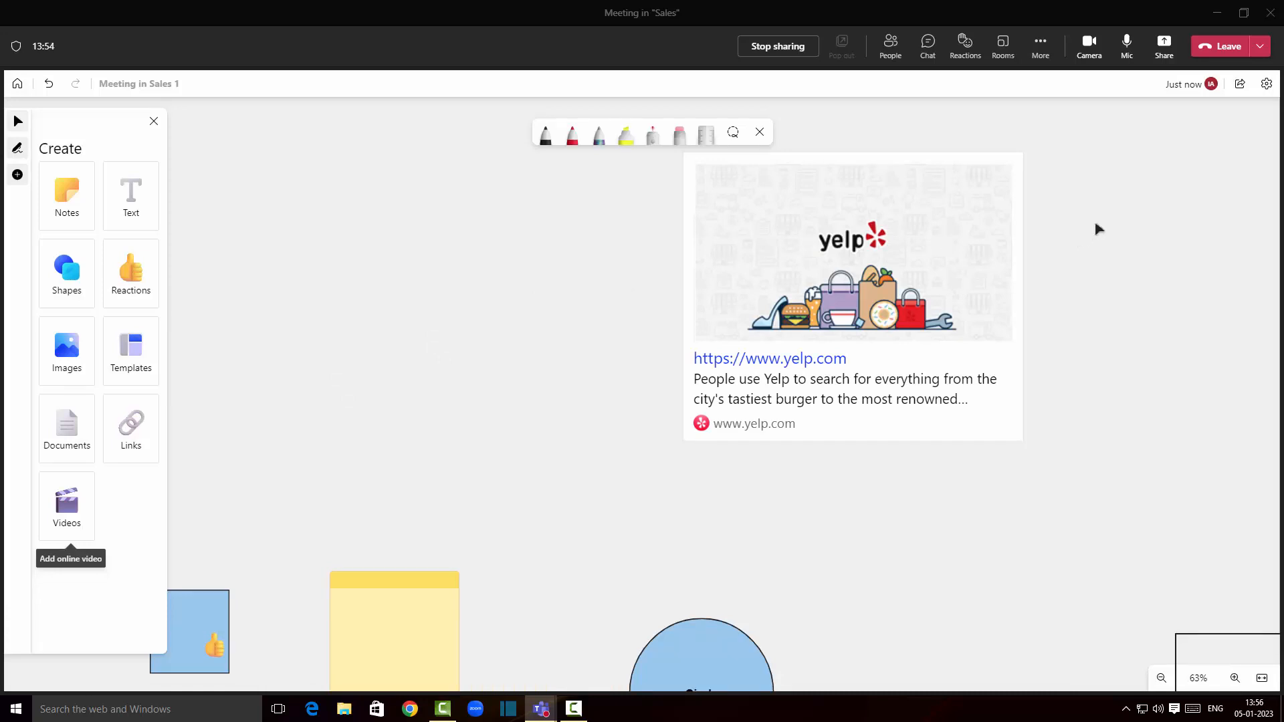
Send the whiteboard's editable link to two colleagues, entering their names as recipients, and close the sharing dialog.
{"action": "left_click", "coordinate": [1239, 86]}
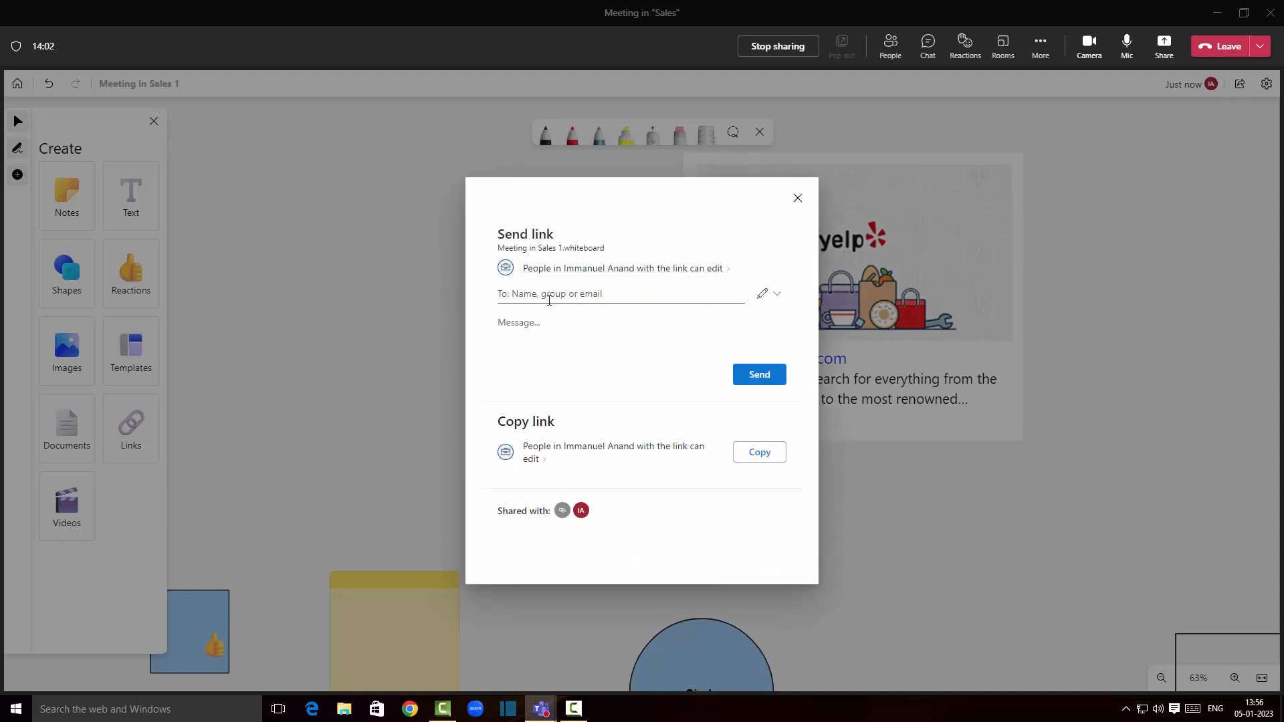
{"action": "left_click", "coordinate": [549, 301]}
{"action": "type", "text": "pete"}
{"action": "type", "text": "r"}
{"action": "left_click", "coordinate": [606, 312]}
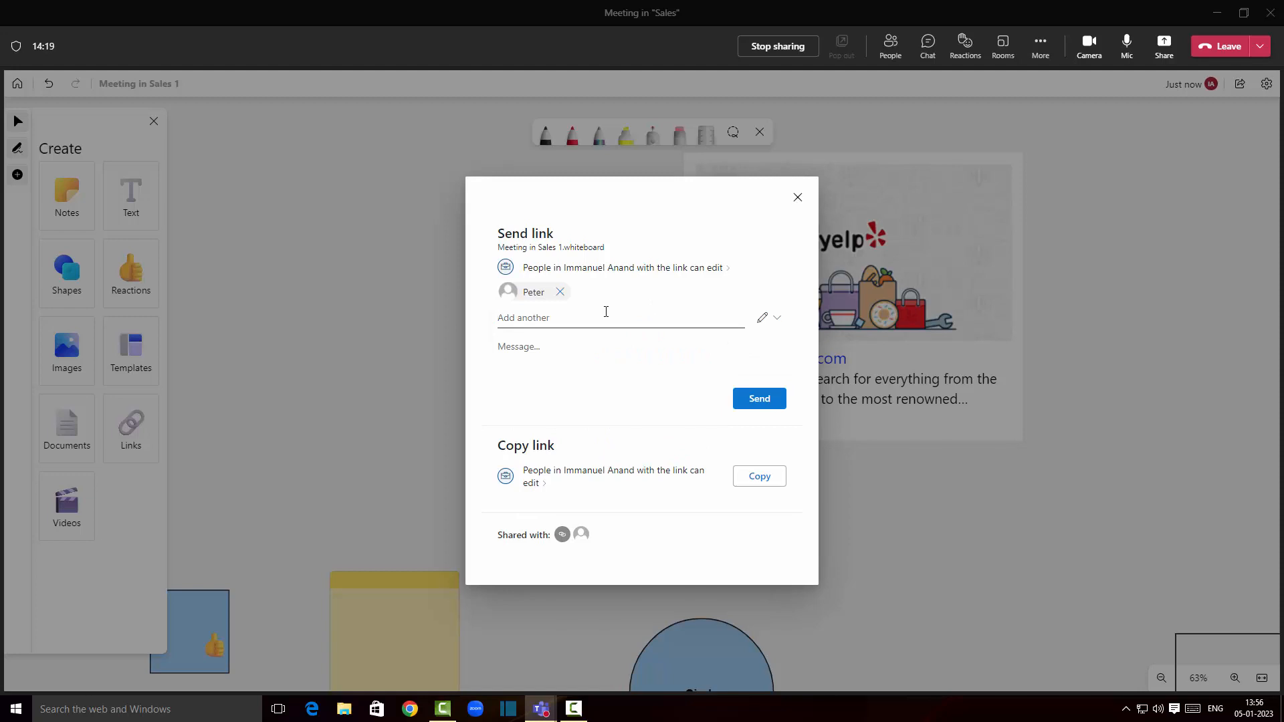
{"action": "type", "text": "jacob"}
{"action": "left_click", "coordinate": [616, 344]}
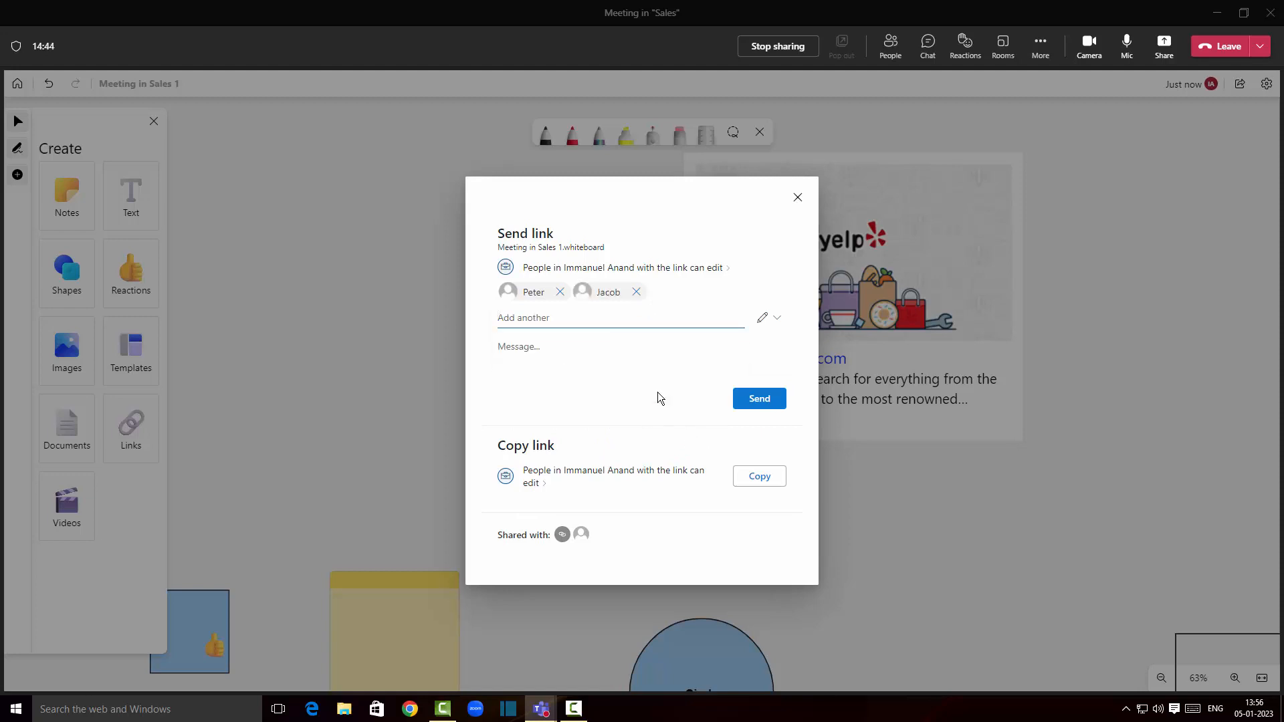
{"action": "left_click", "coordinate": [759, 404]}
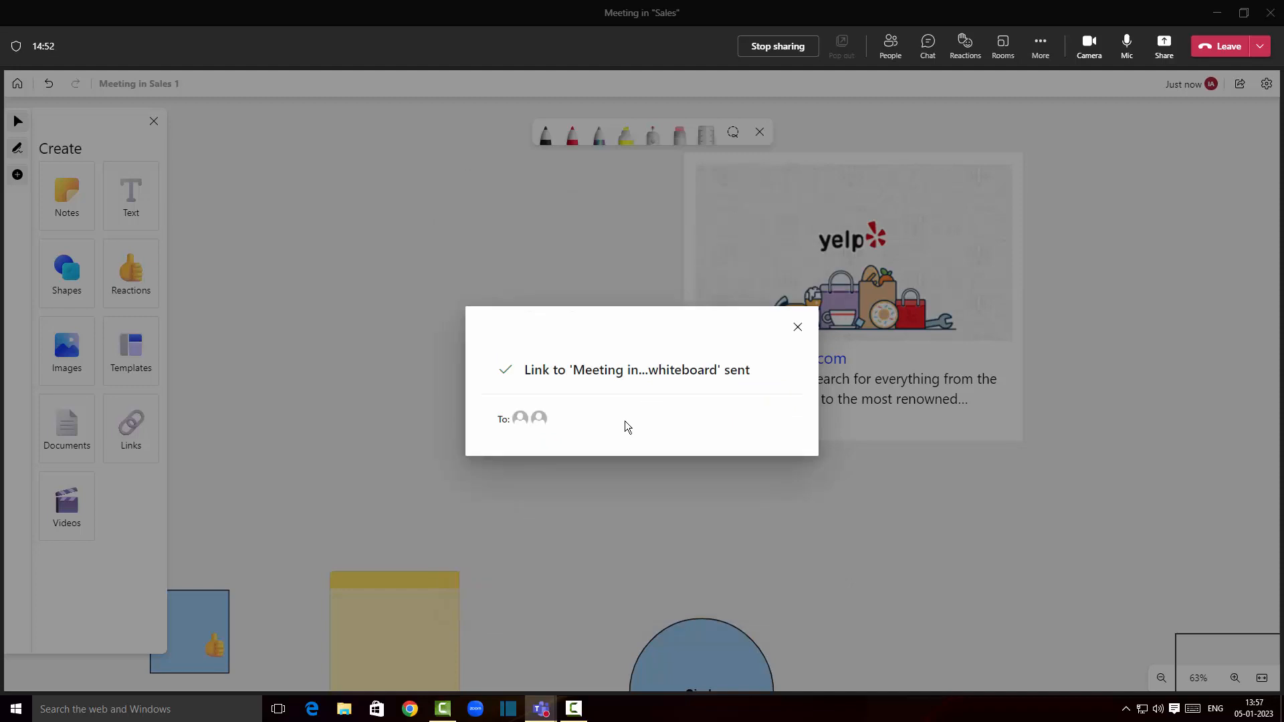
{"action": "left_click", "coordinate": [797, 327]}
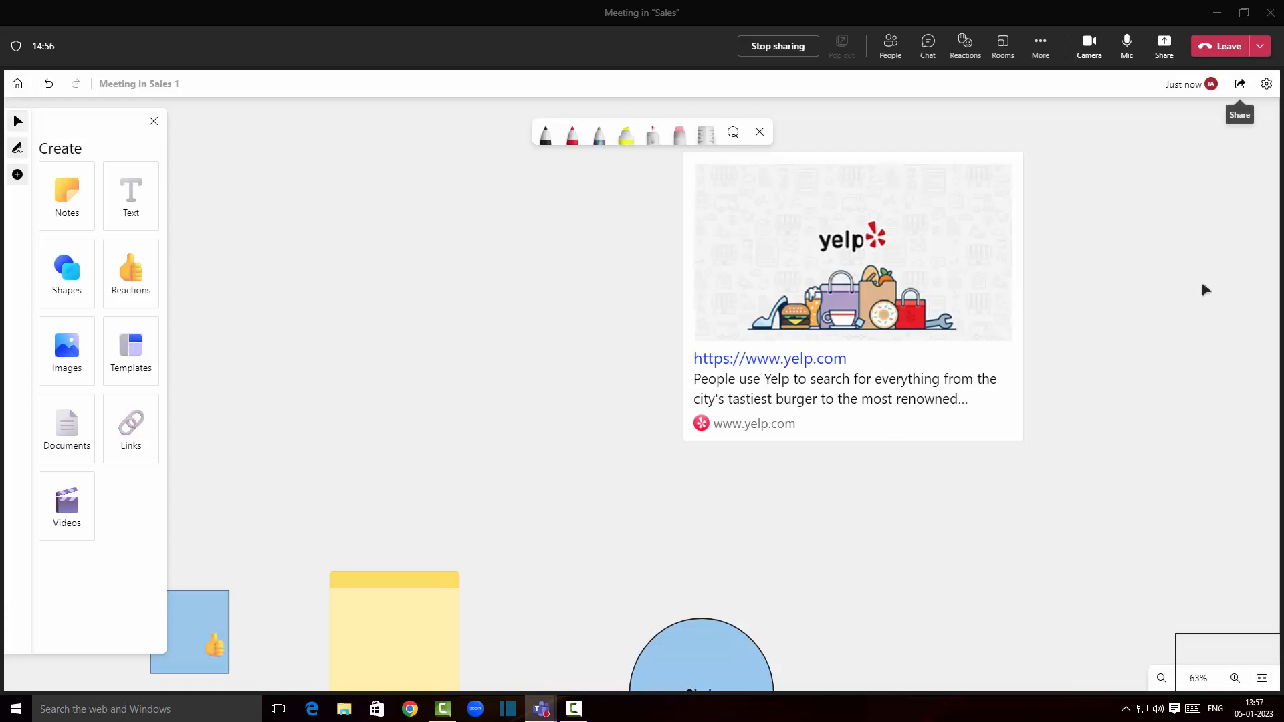